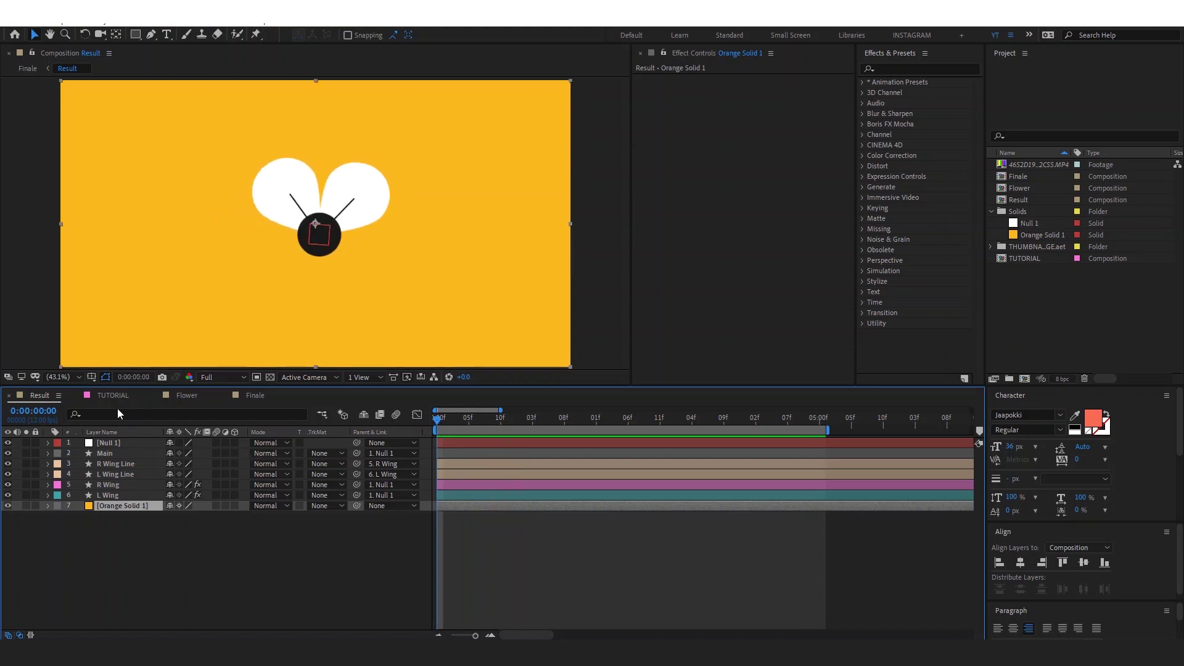
Switch to the TUTORIAL composition and lock the Main and Orange Solid 1 layers.
click(110, 396)
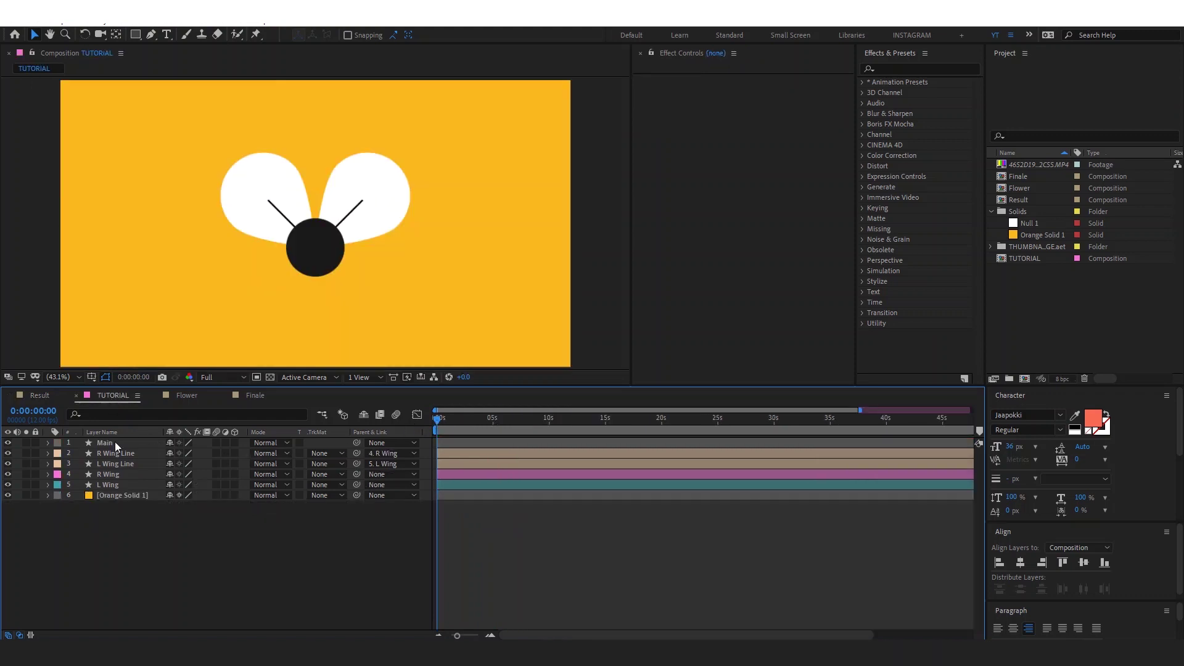
click(35, 495)
click(35, 443)
Select the L Wing, R Wing, L Wing Line and R Wing Line layers, then deselect all.
click(108, 484)
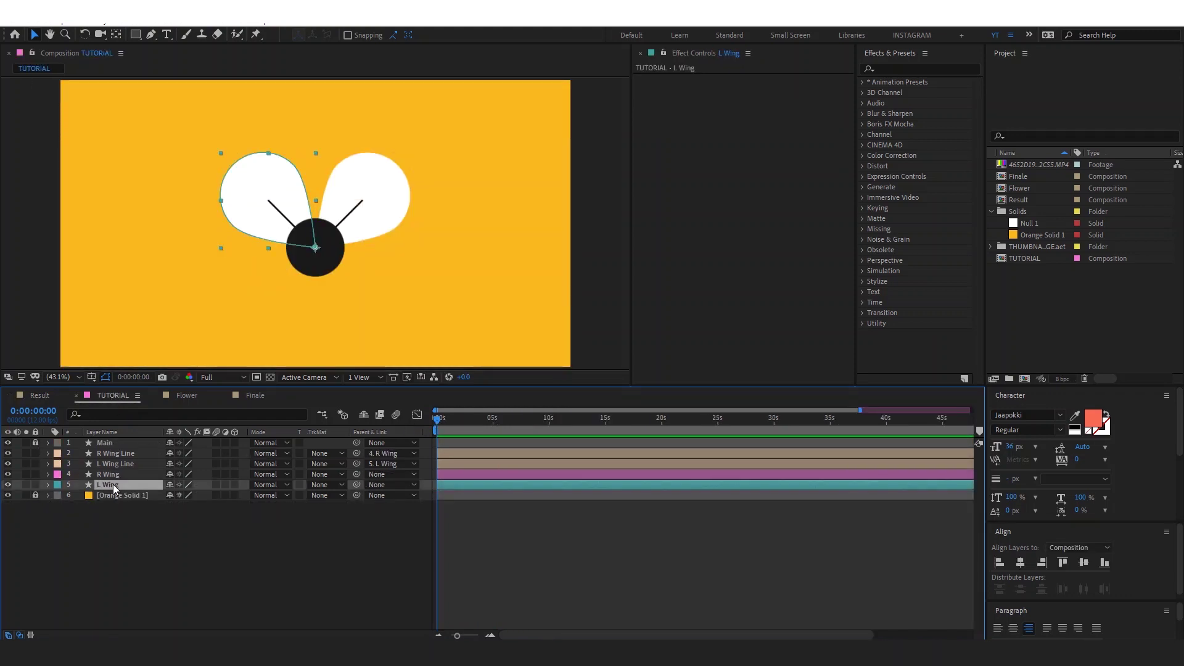
shift+click(114, 474)
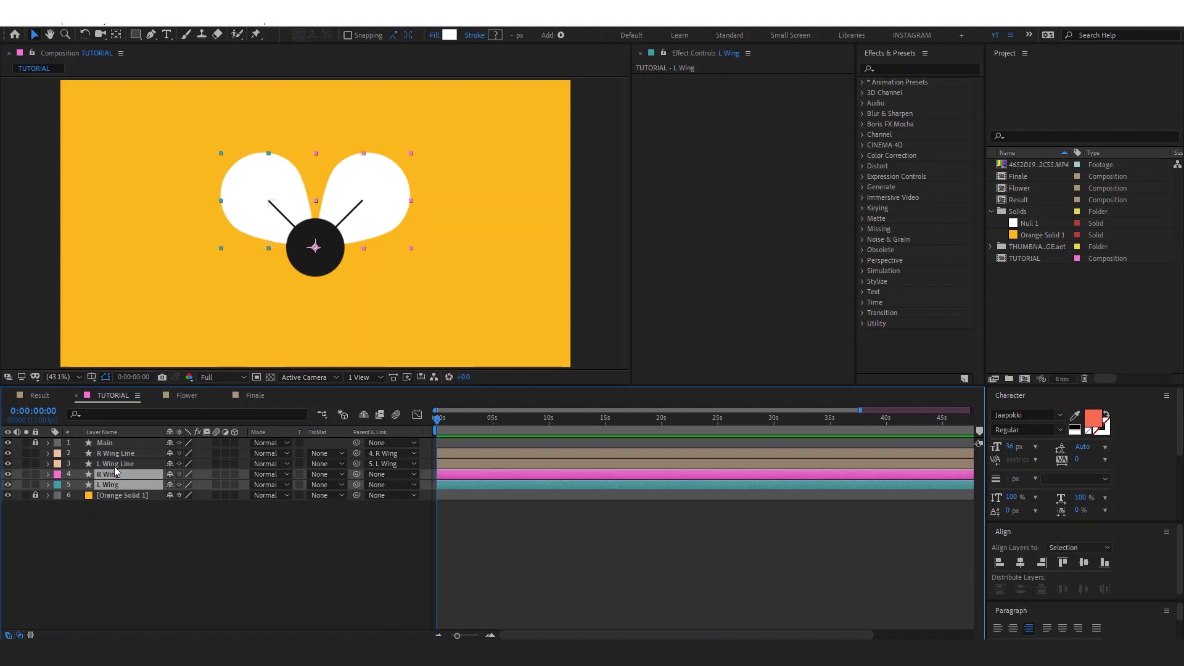
click(113, 463)
shift+click(117, 453)
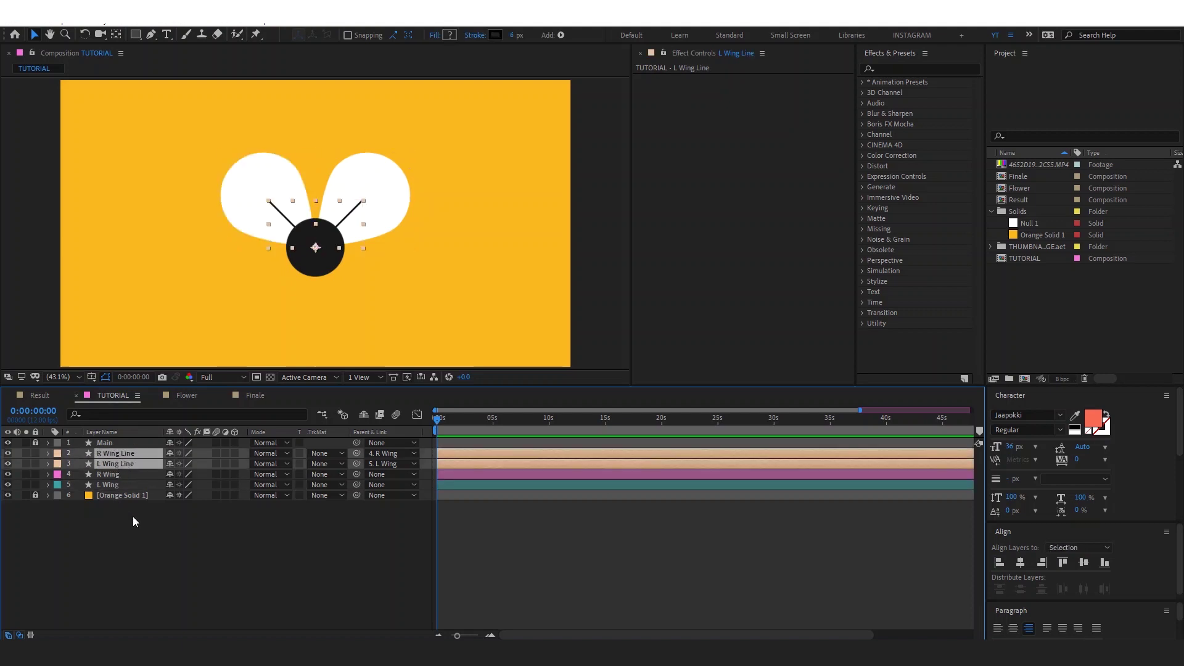
click(133, 518)
click(121, 463)
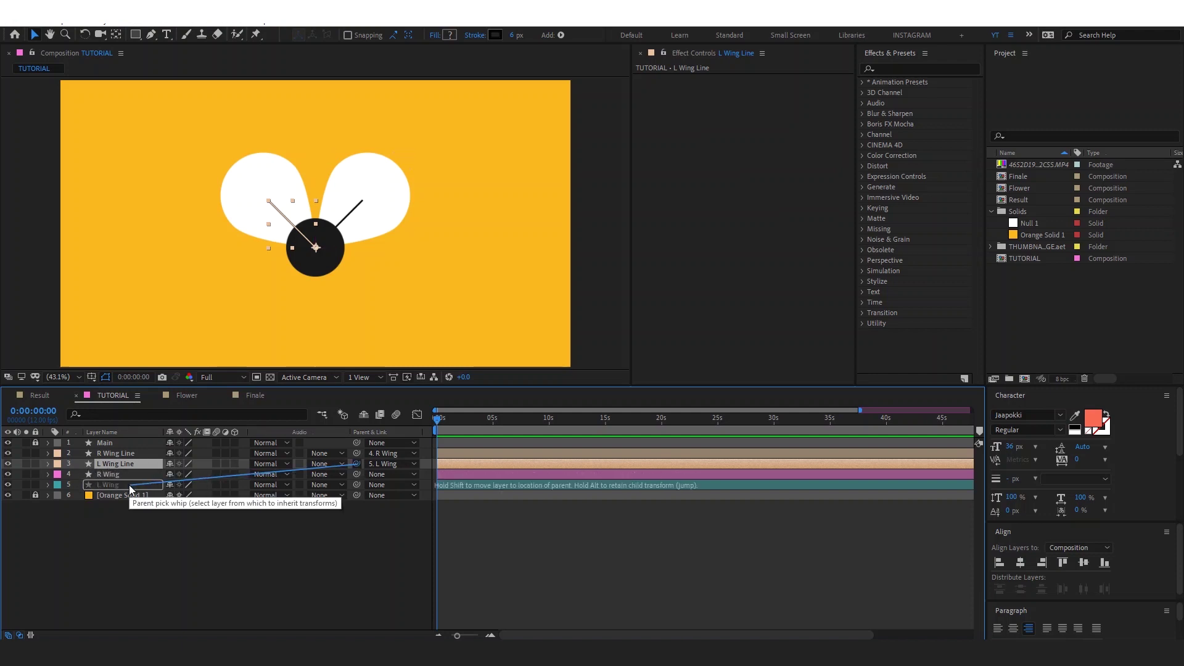
click(123, 454)
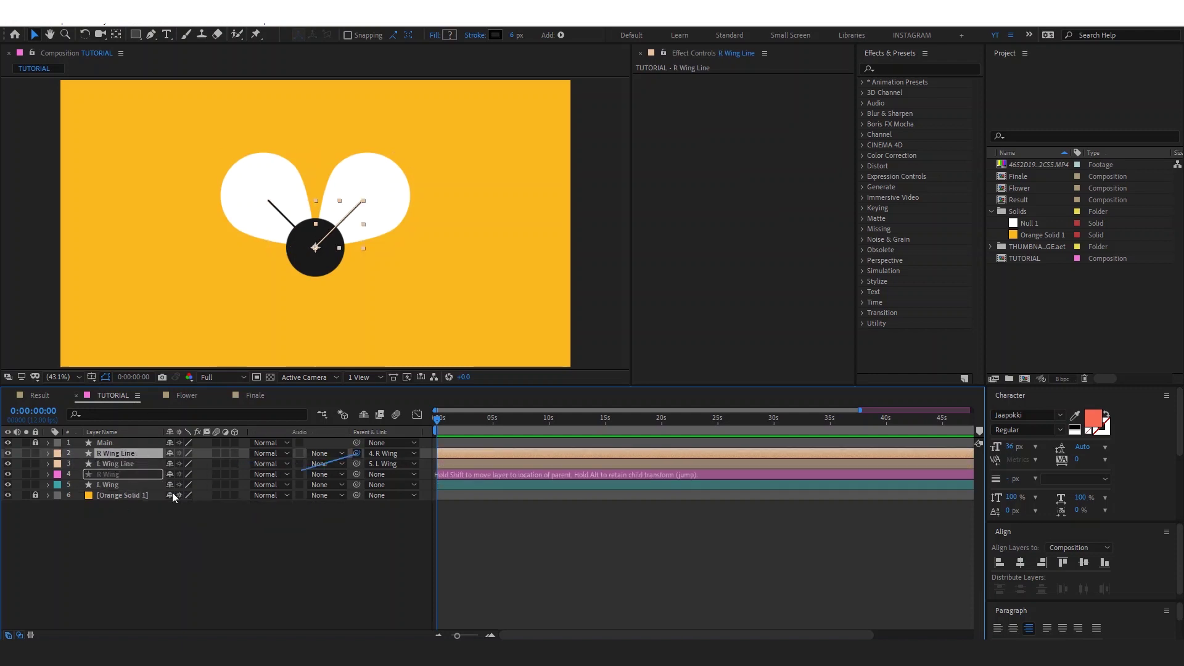
click(154, 523)
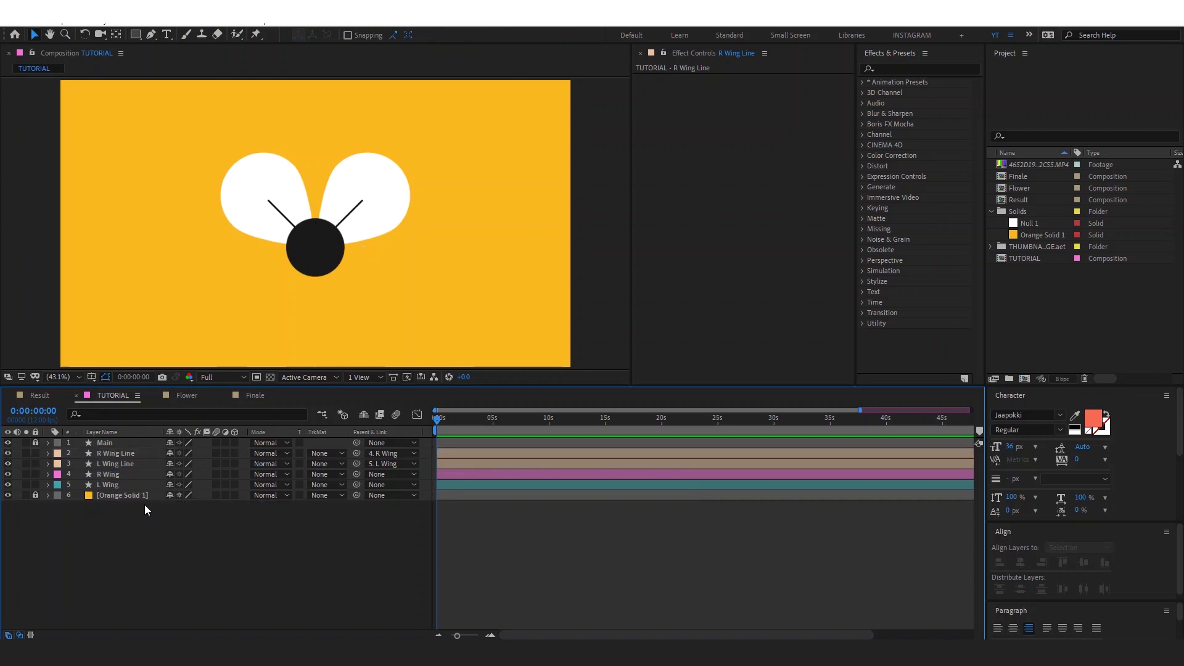
Reveal L Wing's Rotation, keyframe it at frame 0, and zoom the timeline into the opening frames.
click(108, 485)
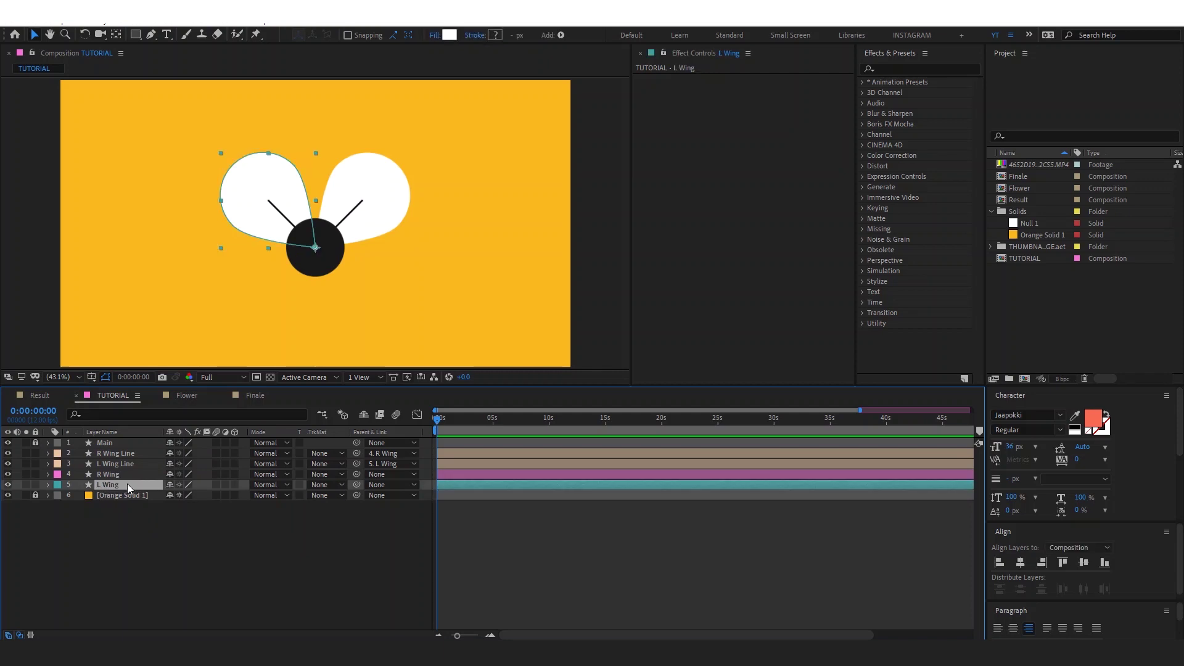
key(r)
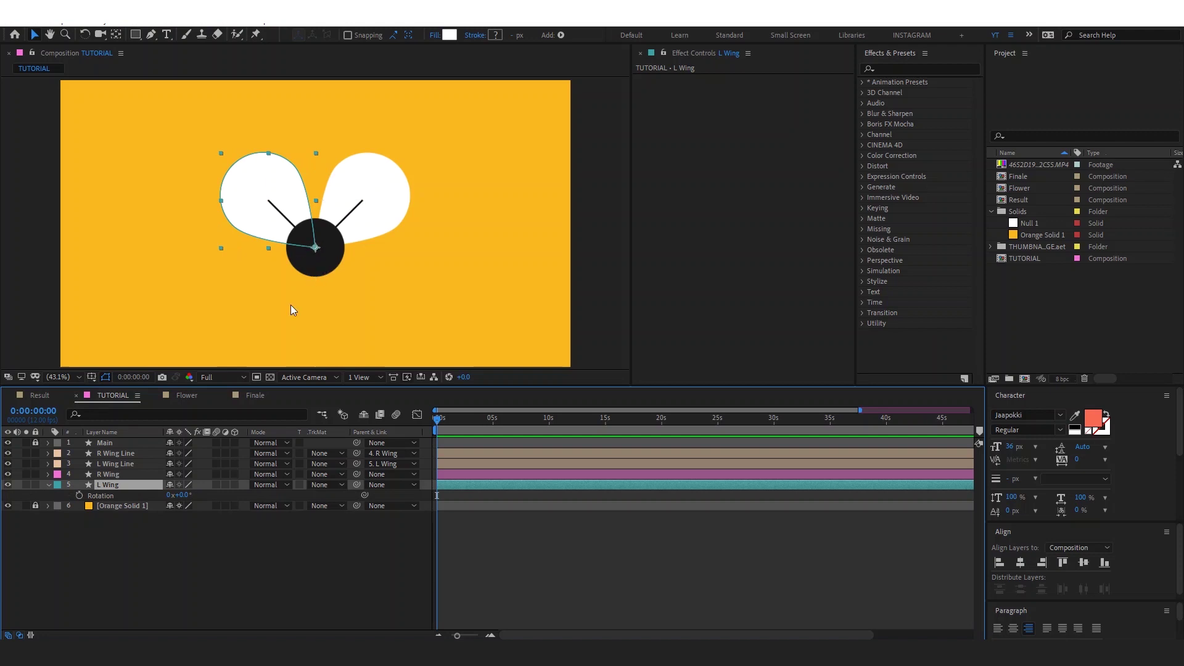
click(79, 495)
key(Page_Down)
key(Page_Down)
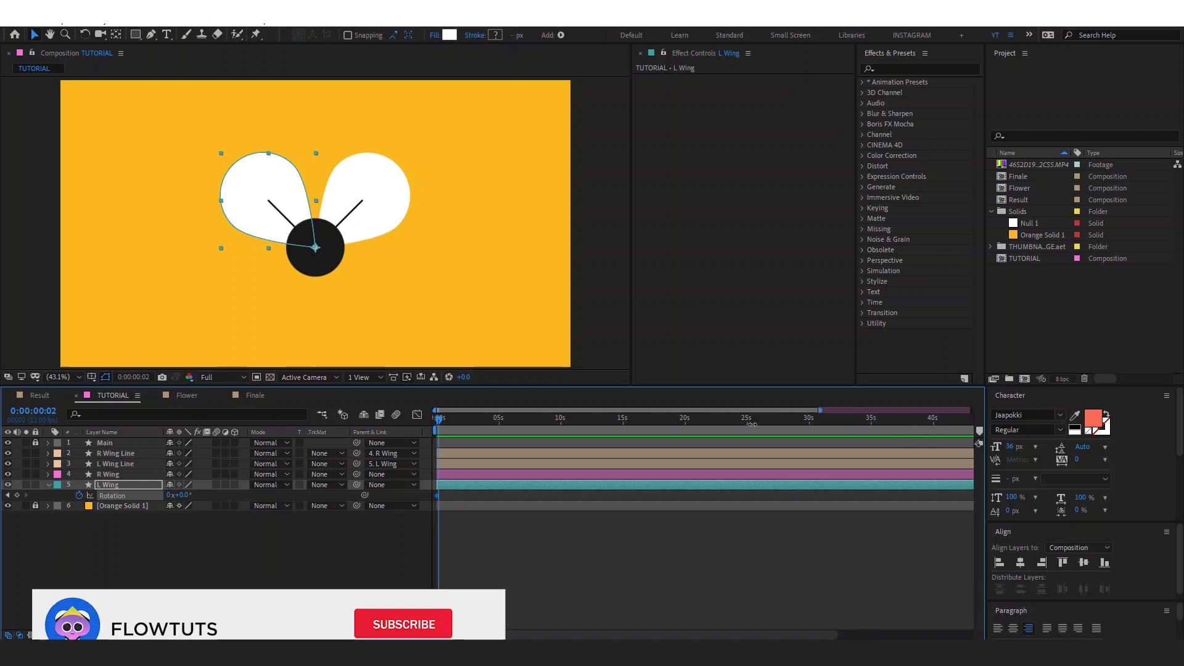
drag(860, 410, 575, 410)
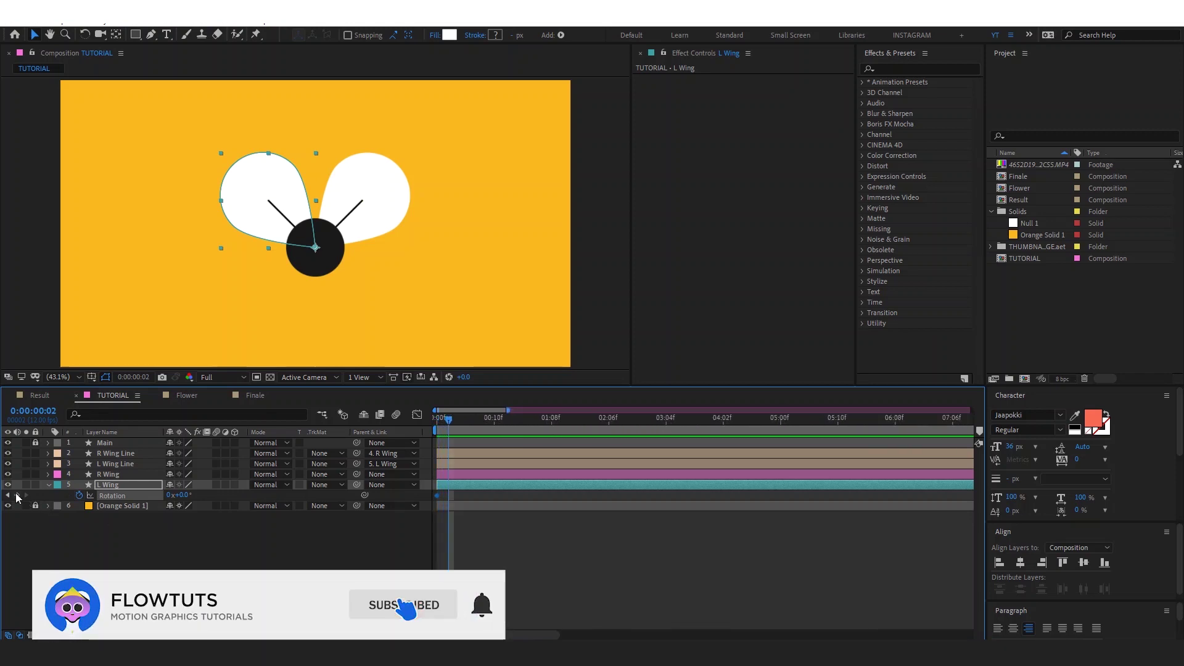
key(=)
click(13, 499)
Set L Wing rotation to 20° at frame 2, 5° at frame 4, and 5° at frame 0.
click(16, 495)
click(181, 495)
text(20)
key(Return)
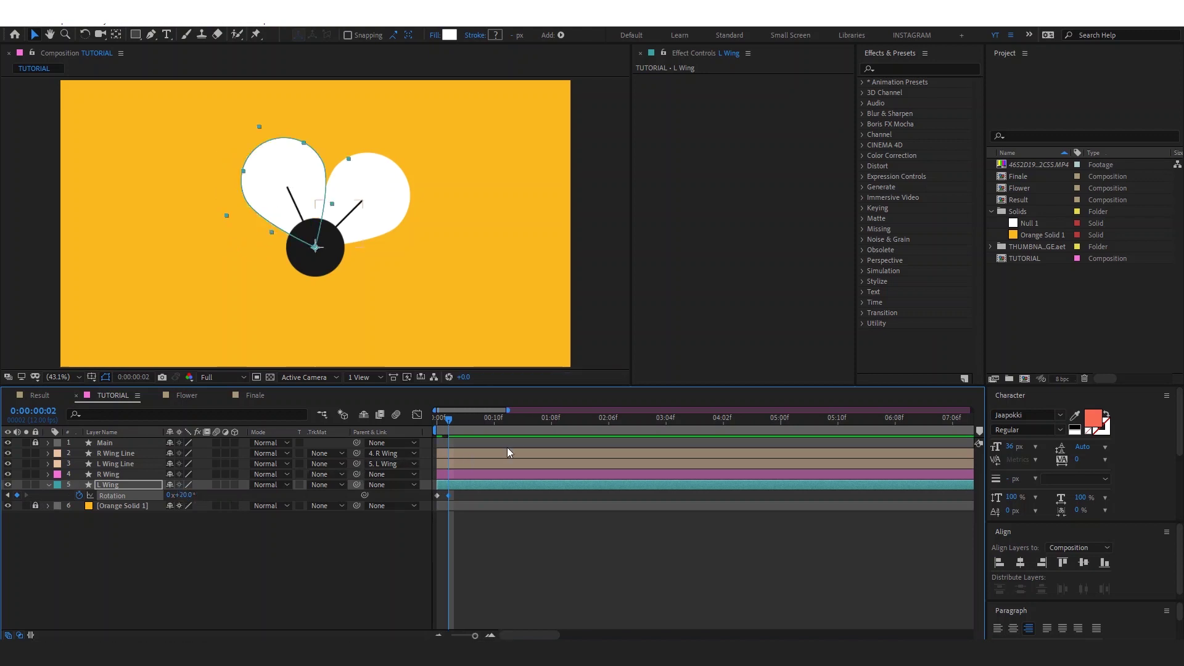
key(Page_Down)
key(Page_Down)
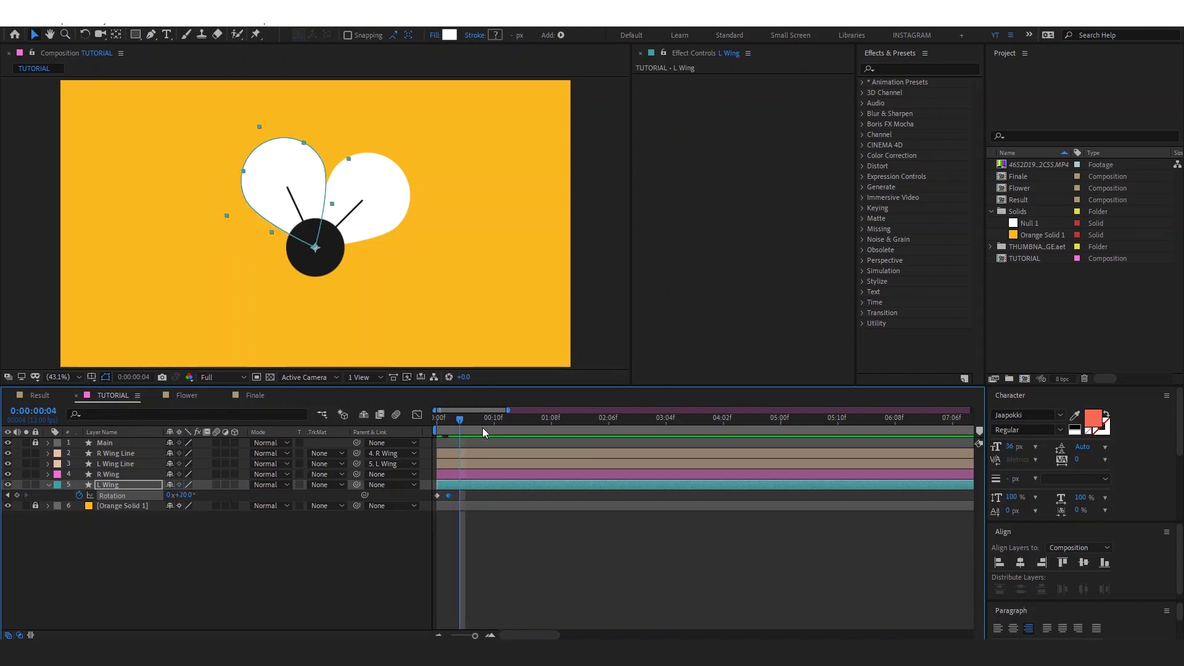
click(182, 495)
text(5)
click(435, 419)
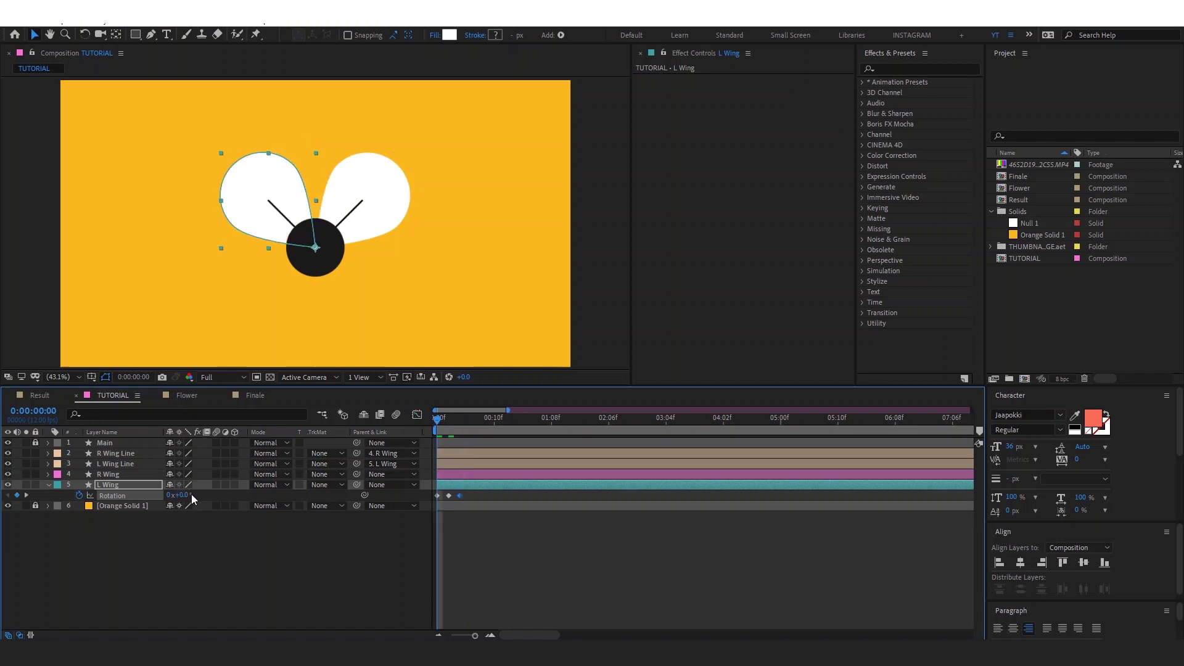
text(5)
key(Return)
Select all three L Wing rotation keyframes and bring up their context menu.
click(351, 528)
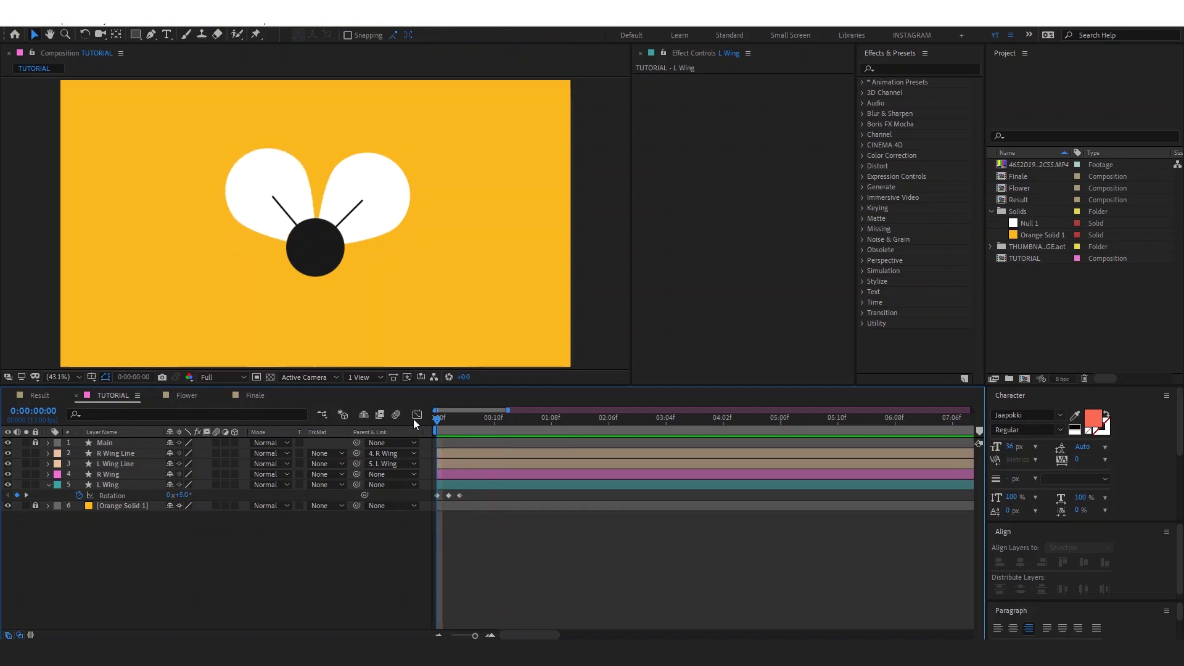
drag(472, 493, 403, 513)
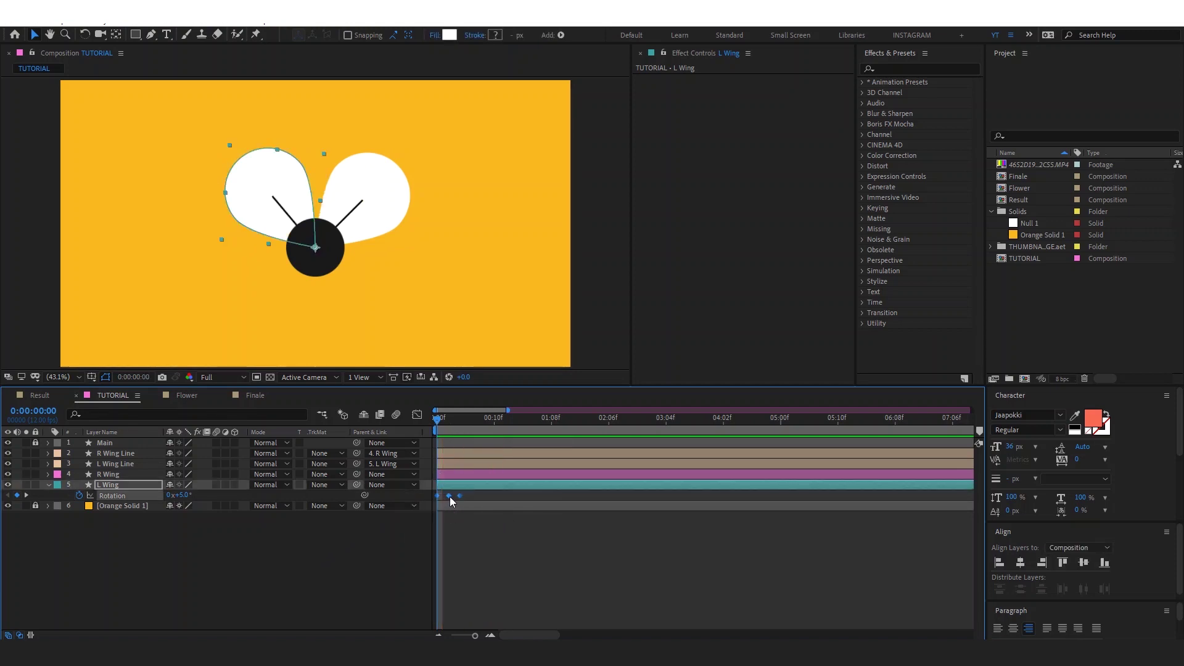
right_click(449, 496)
Apply Keyframe Assistant > Easy Ease to the three L Wing rotation keyframes and preview the flap.
mouse_move(542, 487)
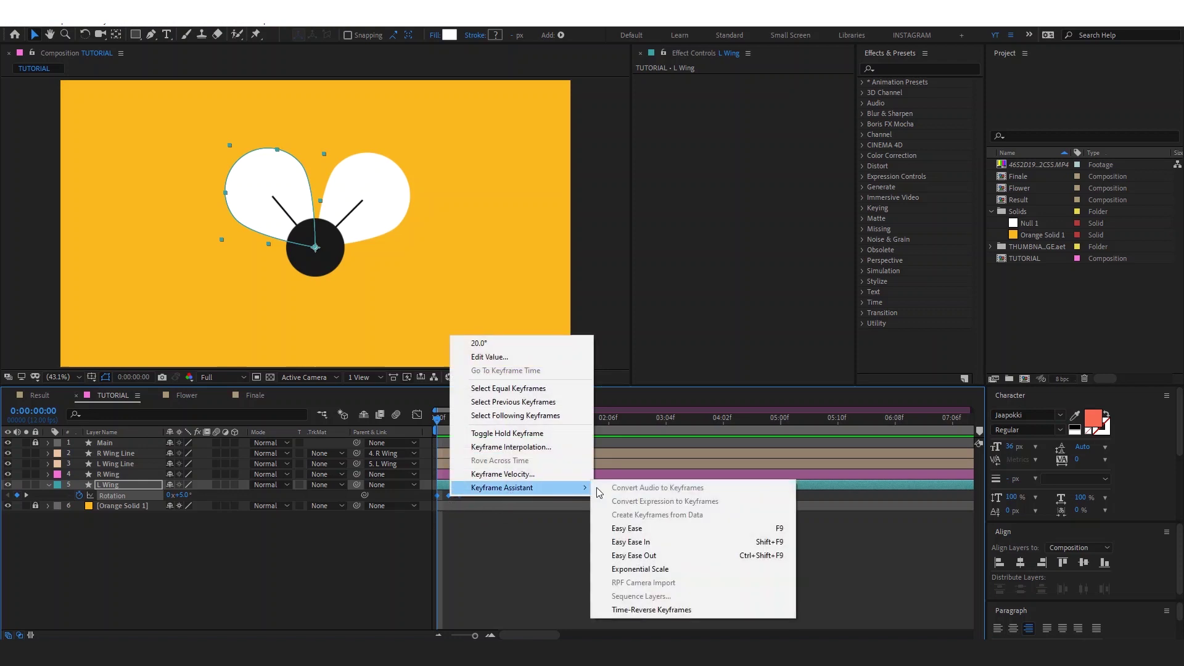
click(629, 528)
key(space)
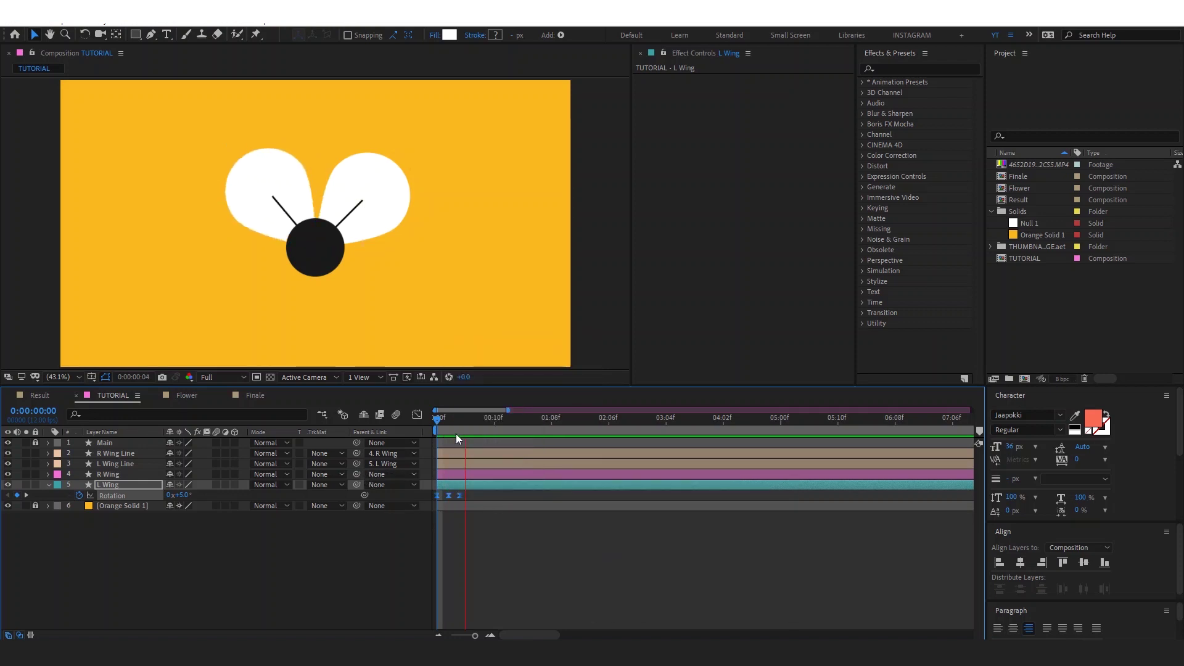
key(space)
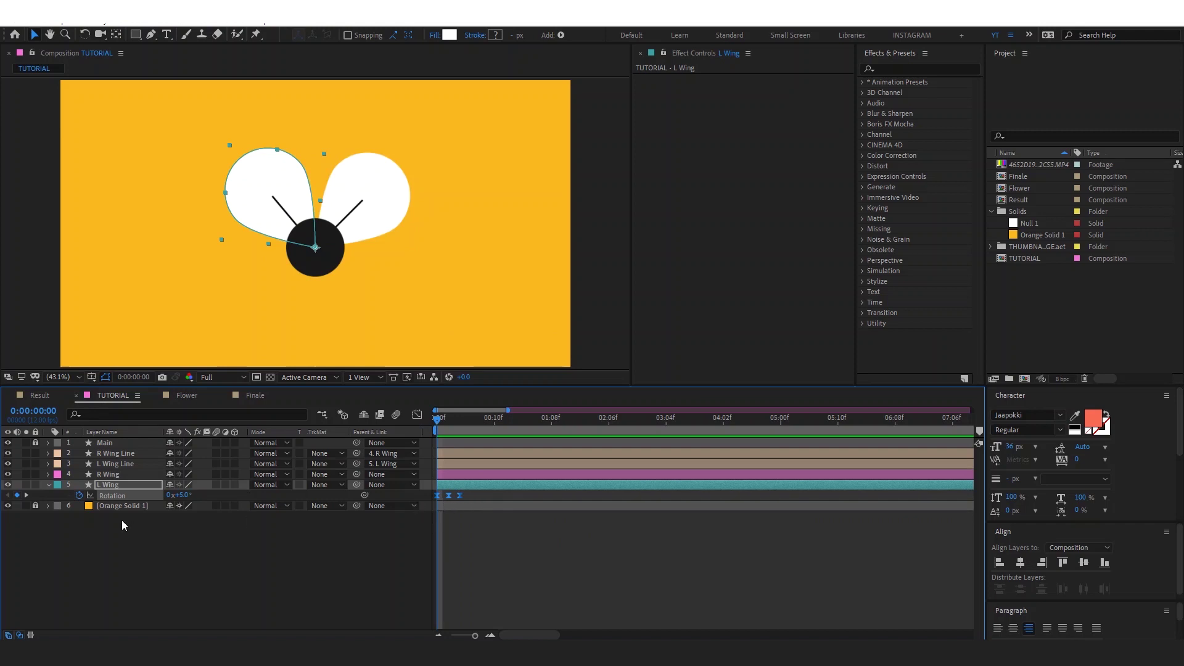
alt+click(79, 496)
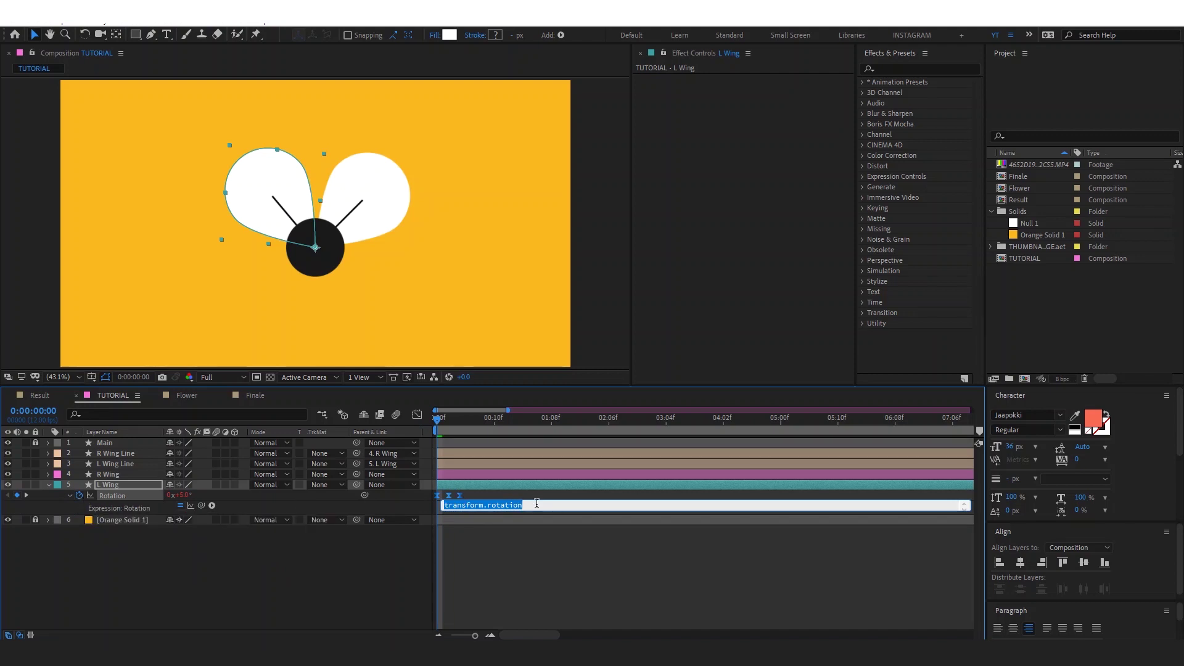
Enter loopOut("cycle") as L Wing's rotation expression, fixing the 'cicle' typo, and play the loop.
text(looOut("cycle)
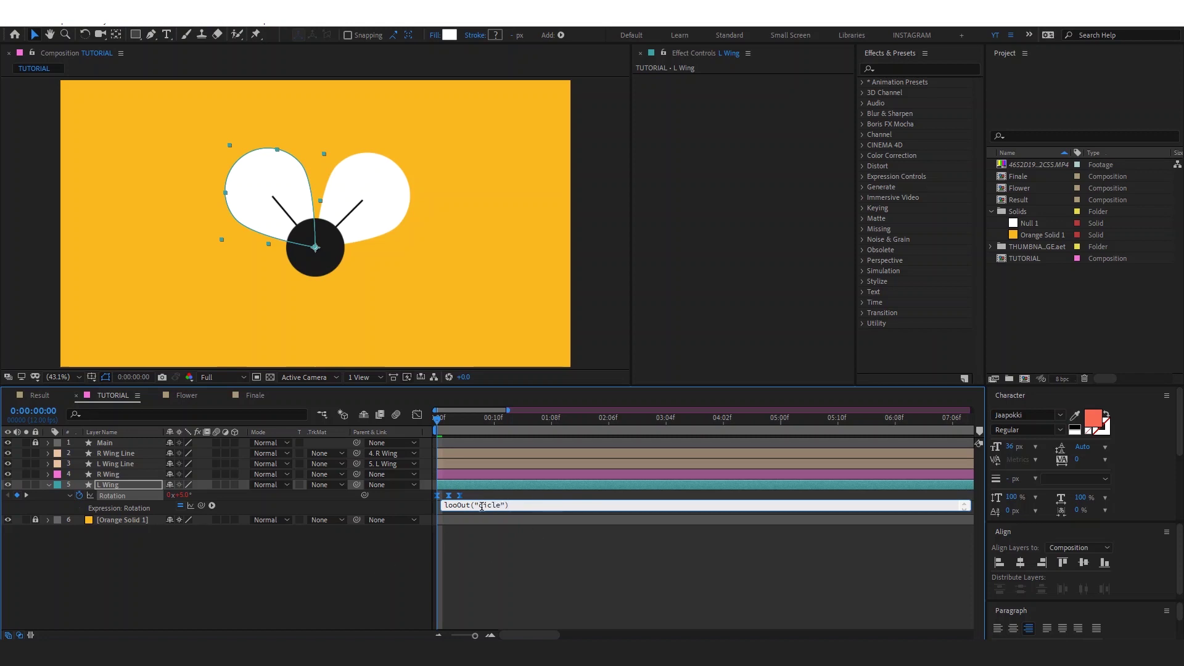
click(488, 505)
key(BackSpace)
text(y)
click(425, 422)
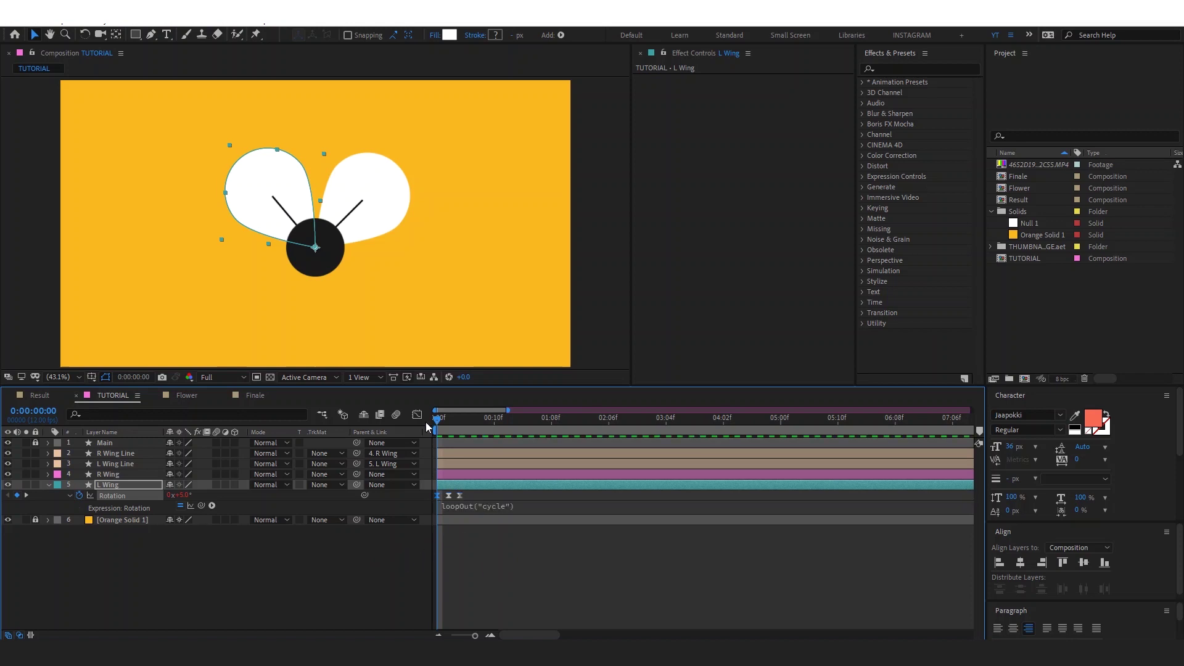
key(space)
key(space)
Pick-whip R Wing's rotation expression to L Wing's rotation and preview the linked motion.
click(111, 475)
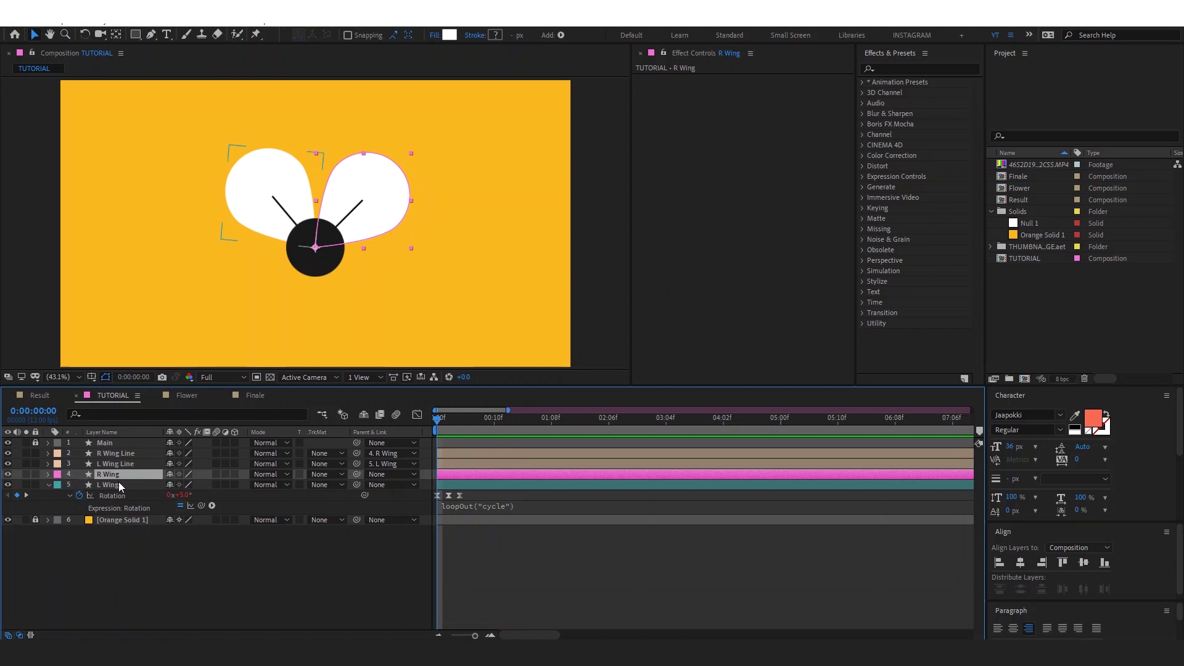
key(r)
alt+click(79, 485)
drag(200, 494, 125, 517)
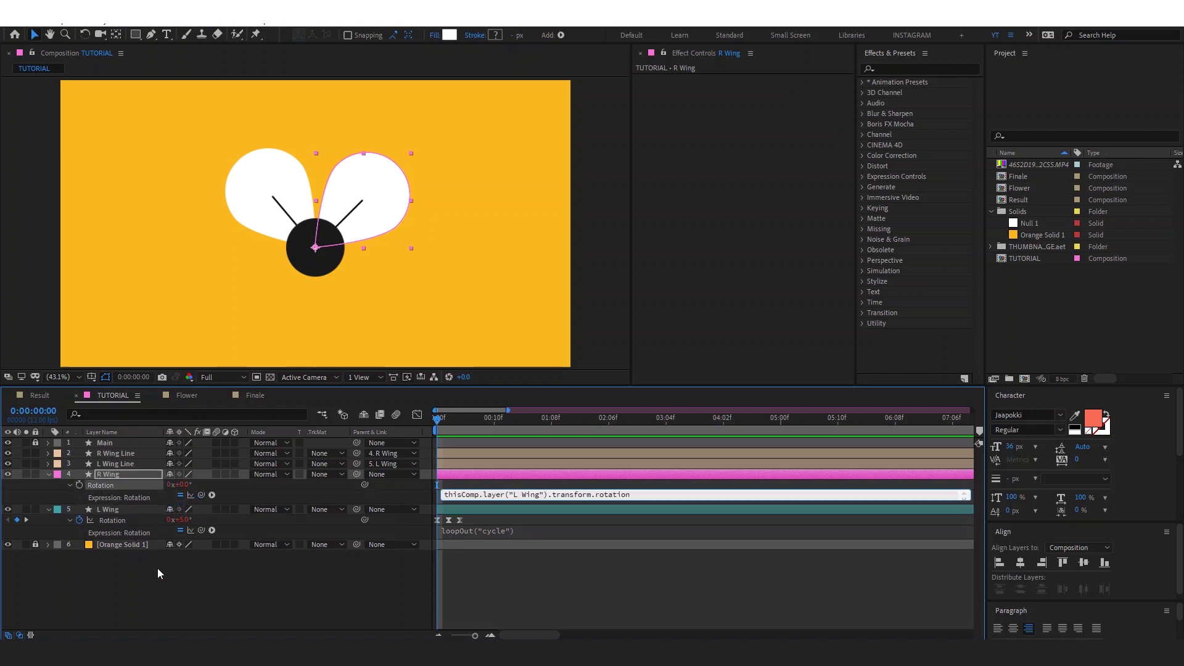
click(157, 568)
key(space)
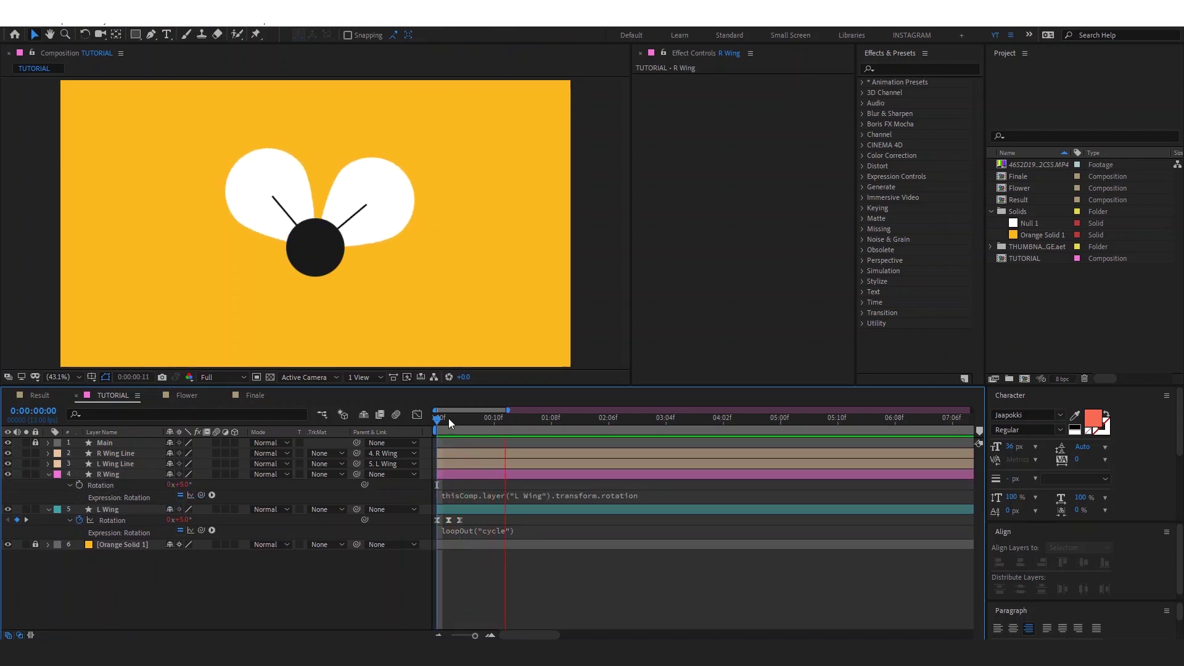
Append *-1 to R Wing's rotation expression to mirror the left wing, then preview both wings.
click(524, 490)
click(690, 494)
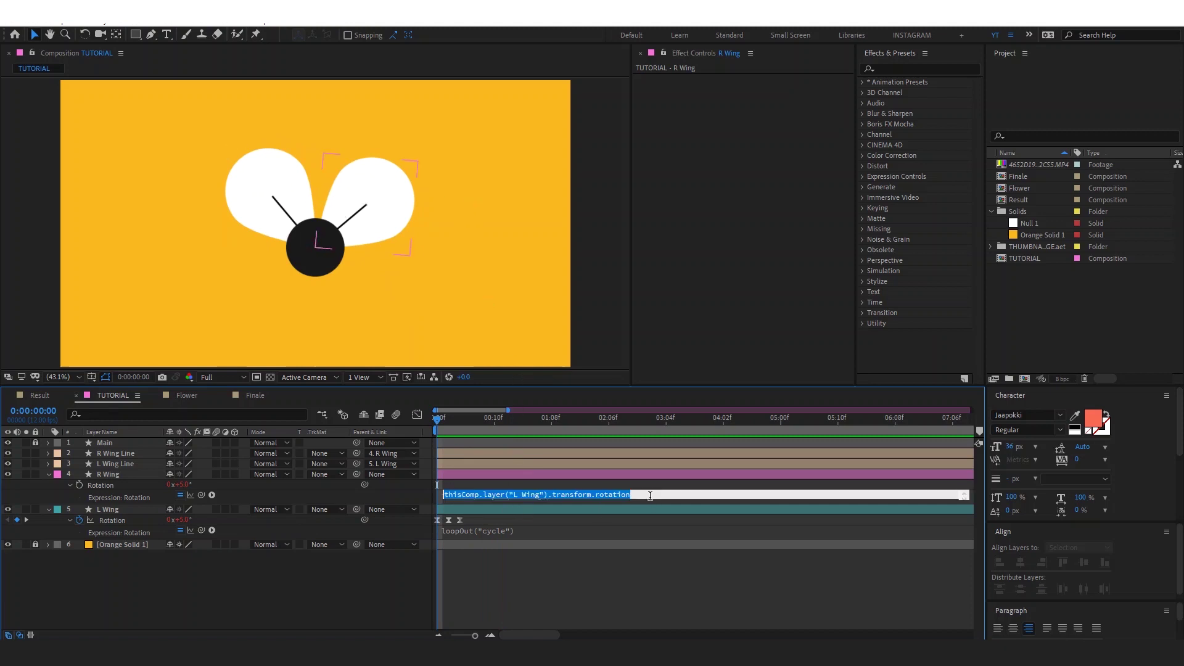
click(689, 495)
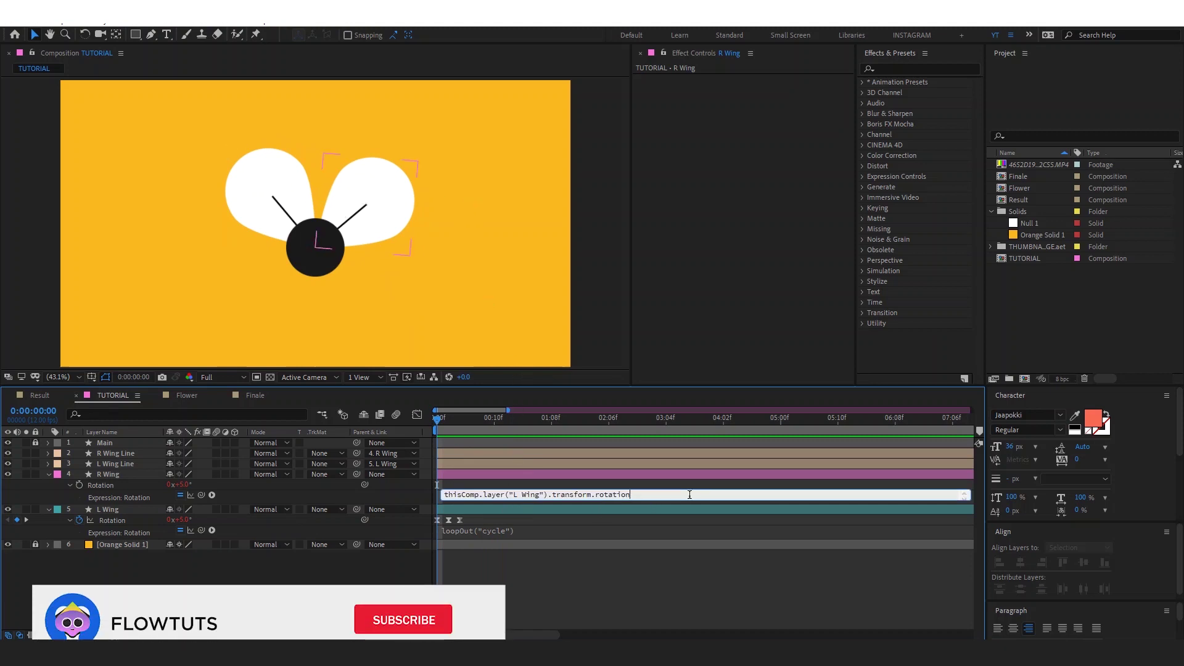
text(*-1)
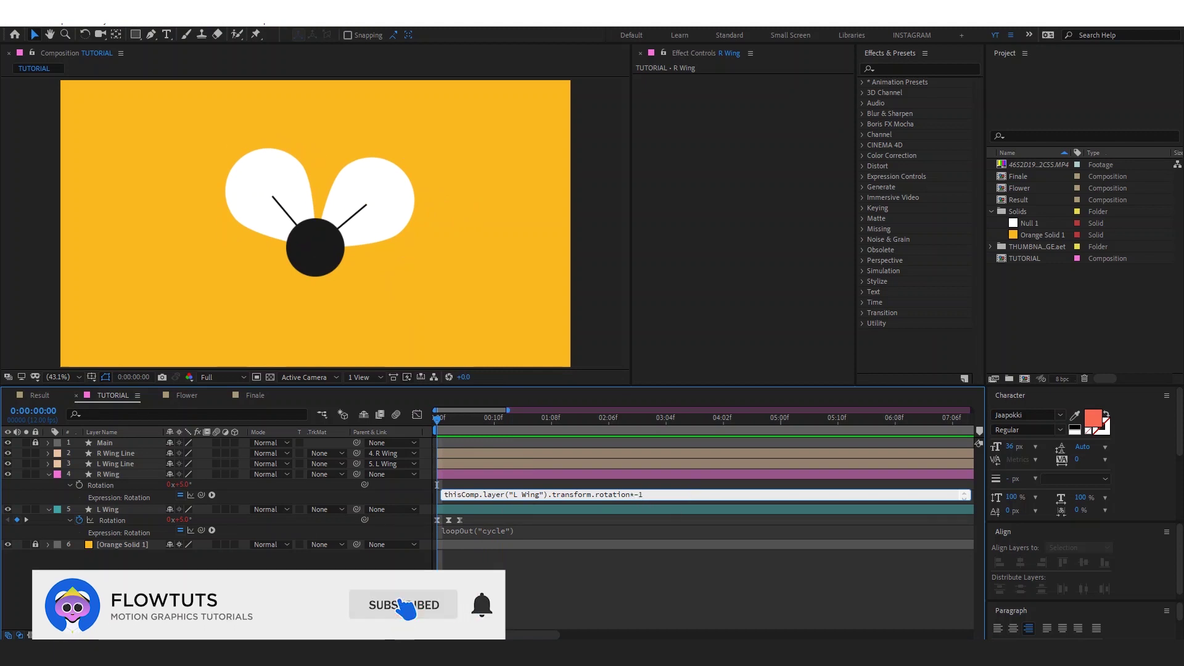
key(KP_Enter)
key(space)
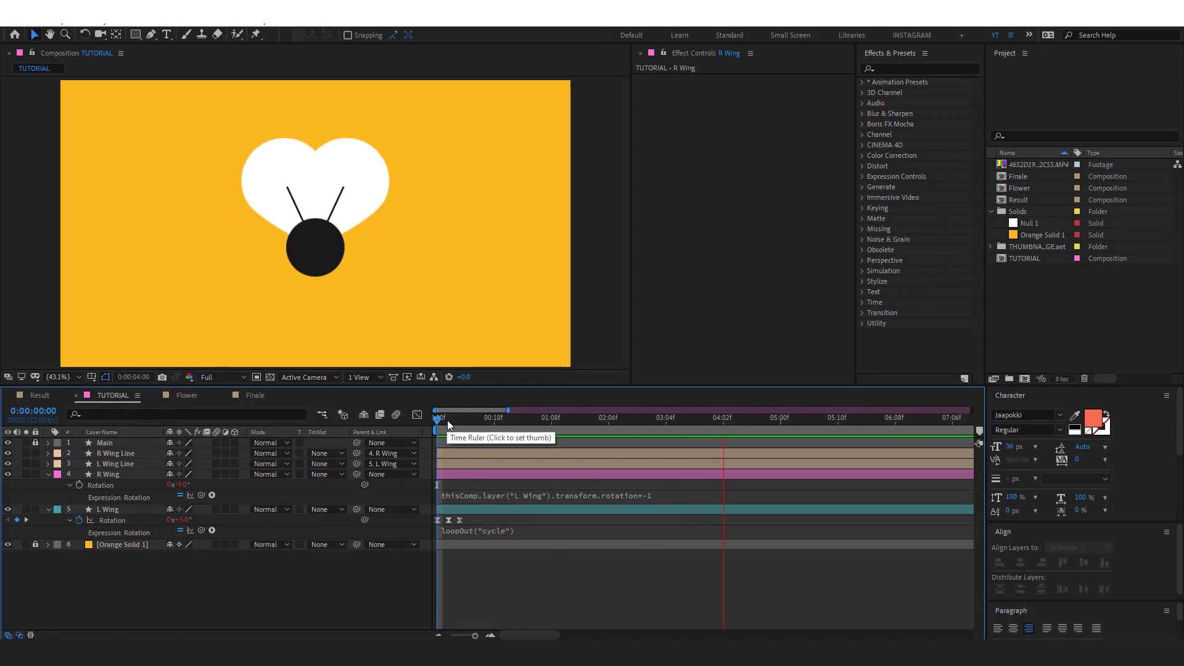
key(space)
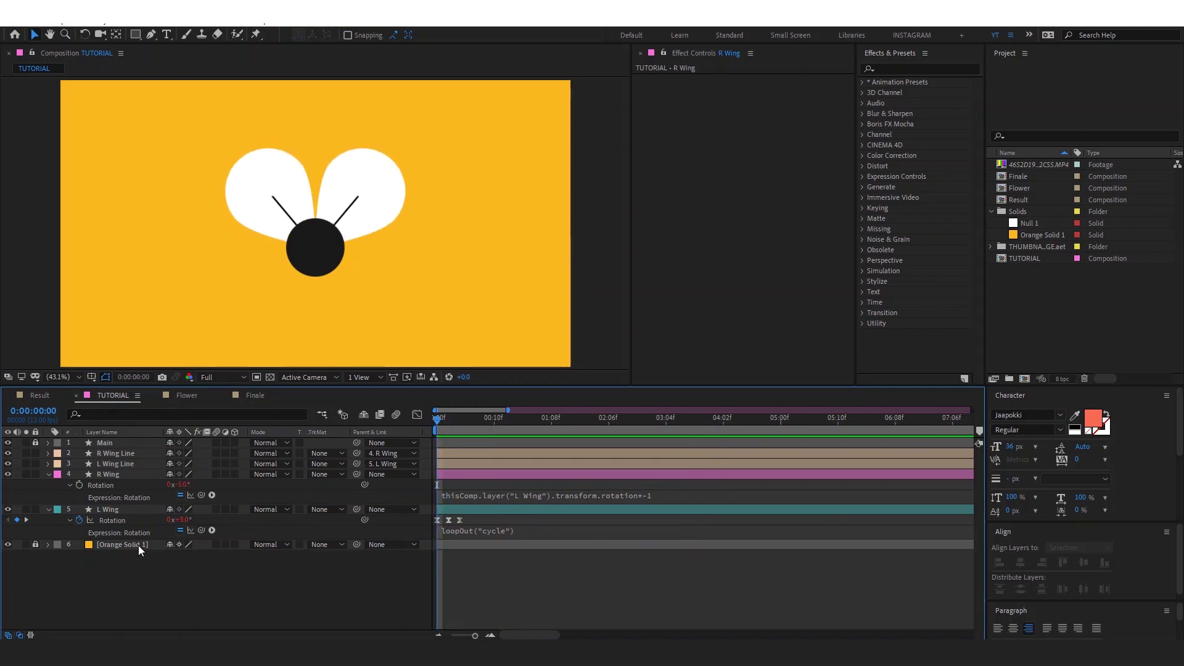
Collapse the wing layers and add a new Null Object layer to the composition.
click(49, 509)
click(49, 474)
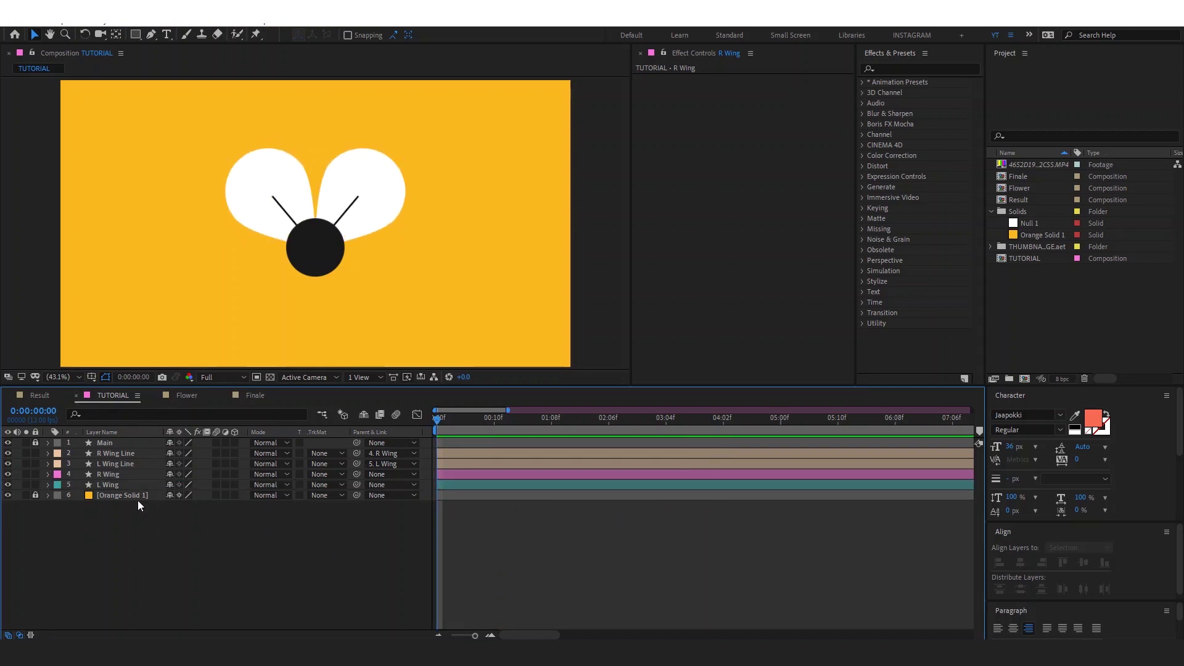
right_click(258, 537)
click(370, 406)
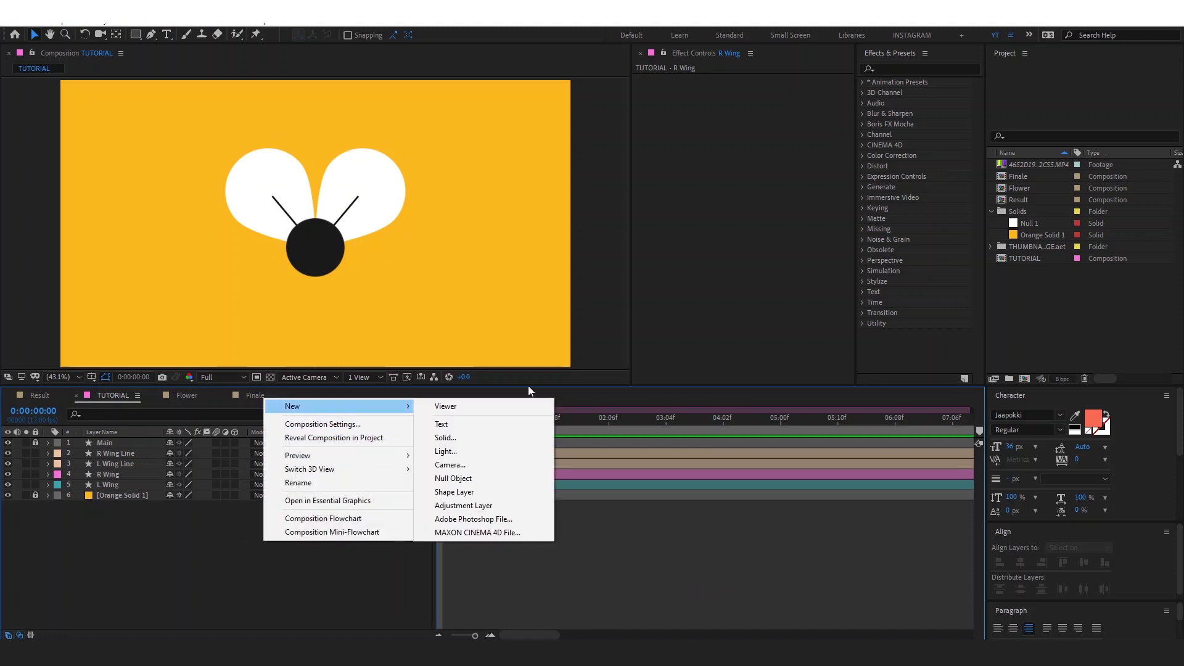
click(1030, 224)
right_click(272, 547)
mouse_move(374, 417)
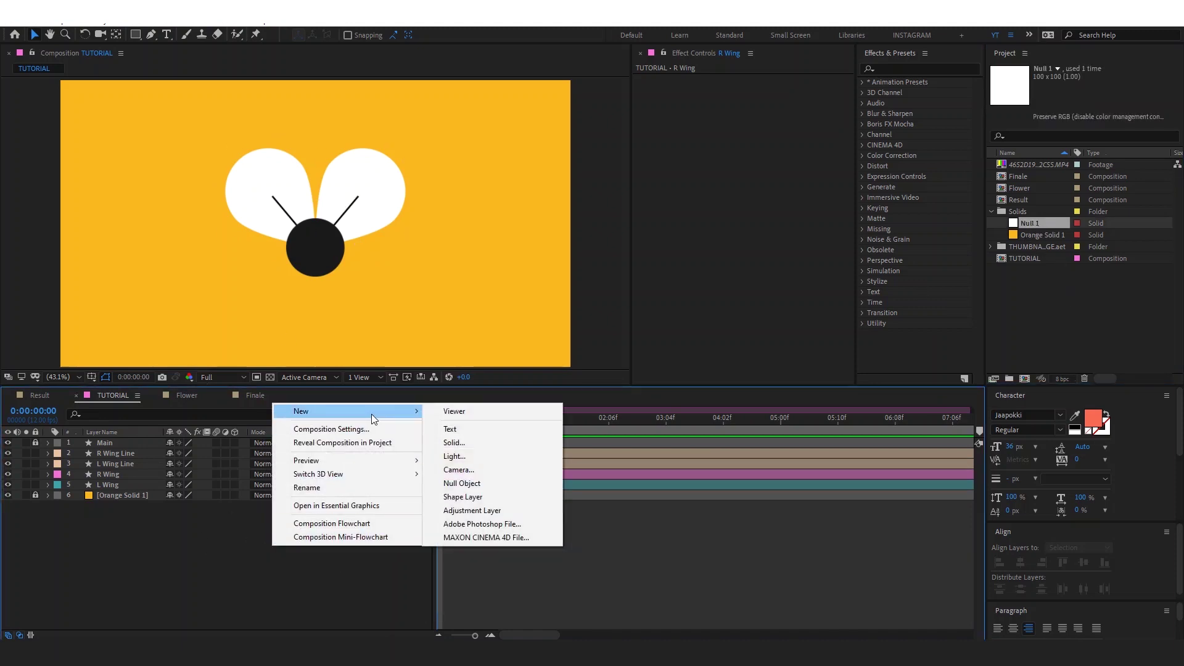
click(463, 483)
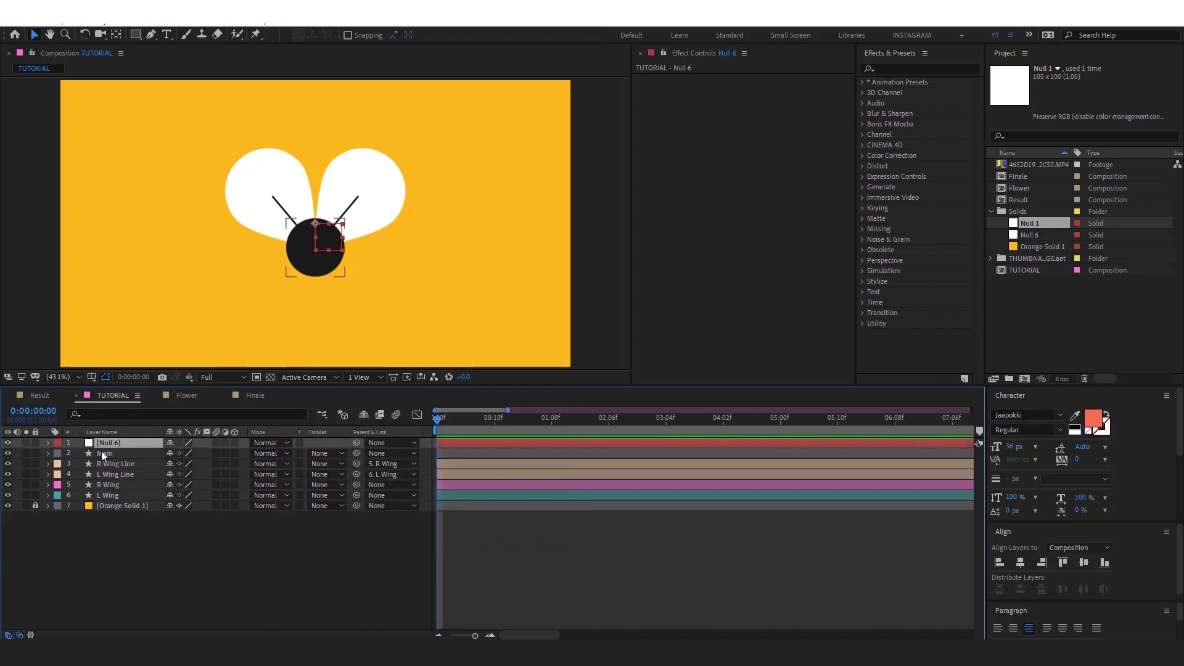
Parent Main, R Wing and L Wing to Null 6, then drag the bee around to test it.
click(101, 452)
ctrl+click(108, 484)
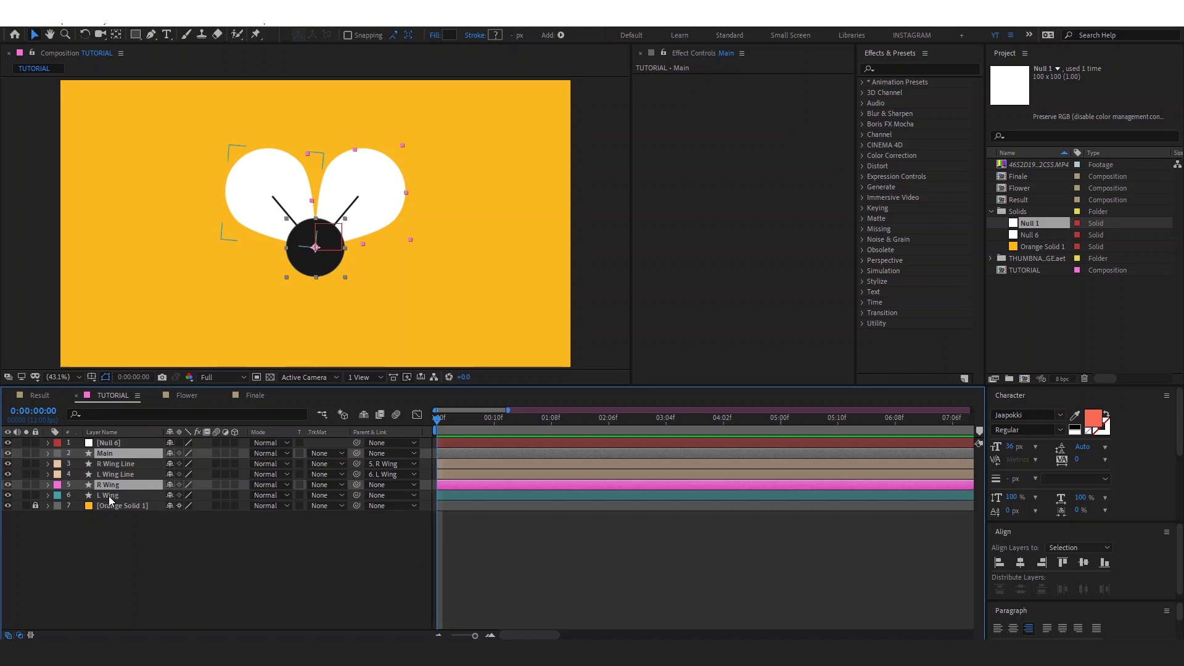
ctrl+click(108, 496)
drag(357, 453, 109, 443)
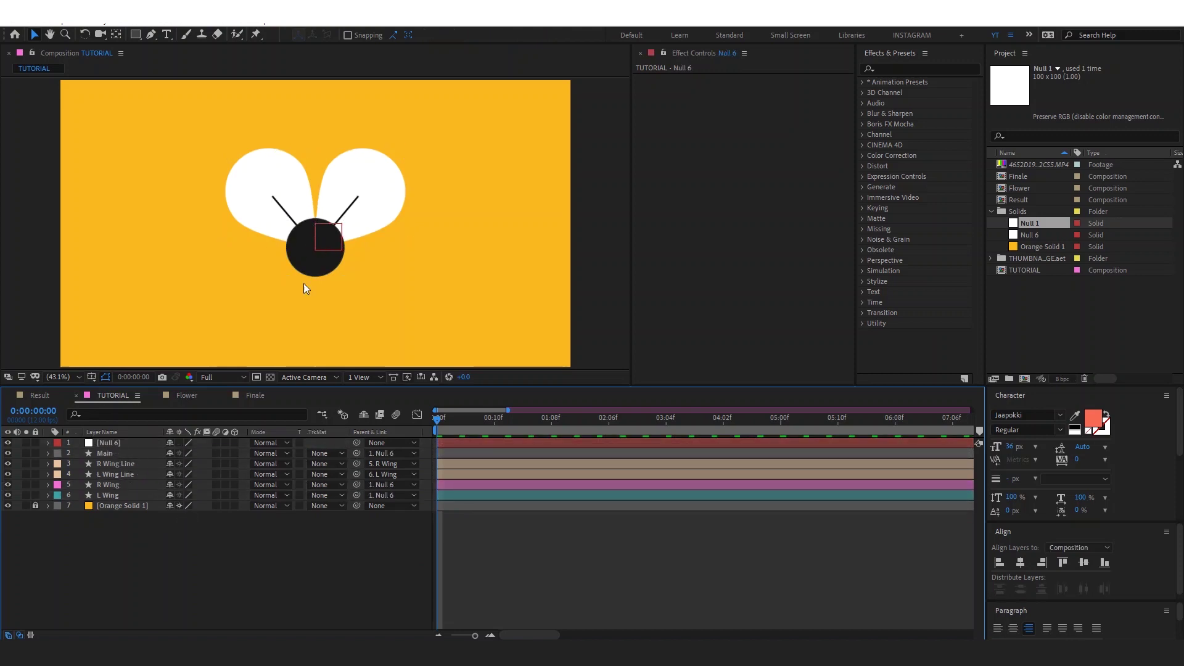
drag(317, 233, 295, 194)
drag(271, 252, 358, 290)
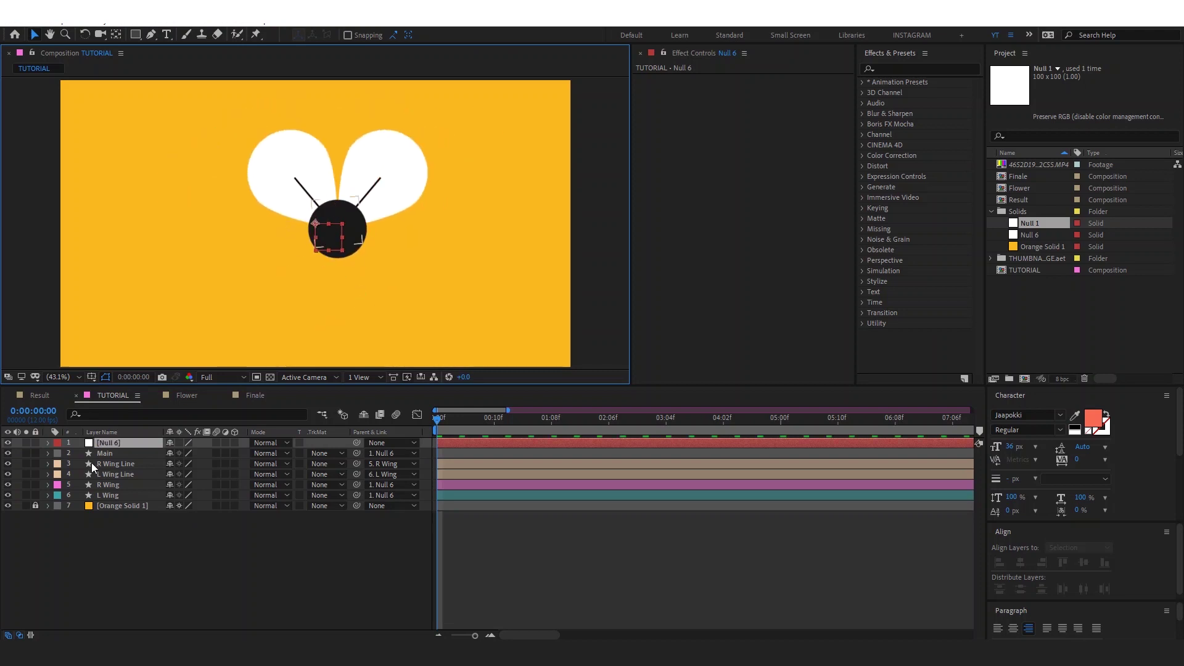
click(103, 443)
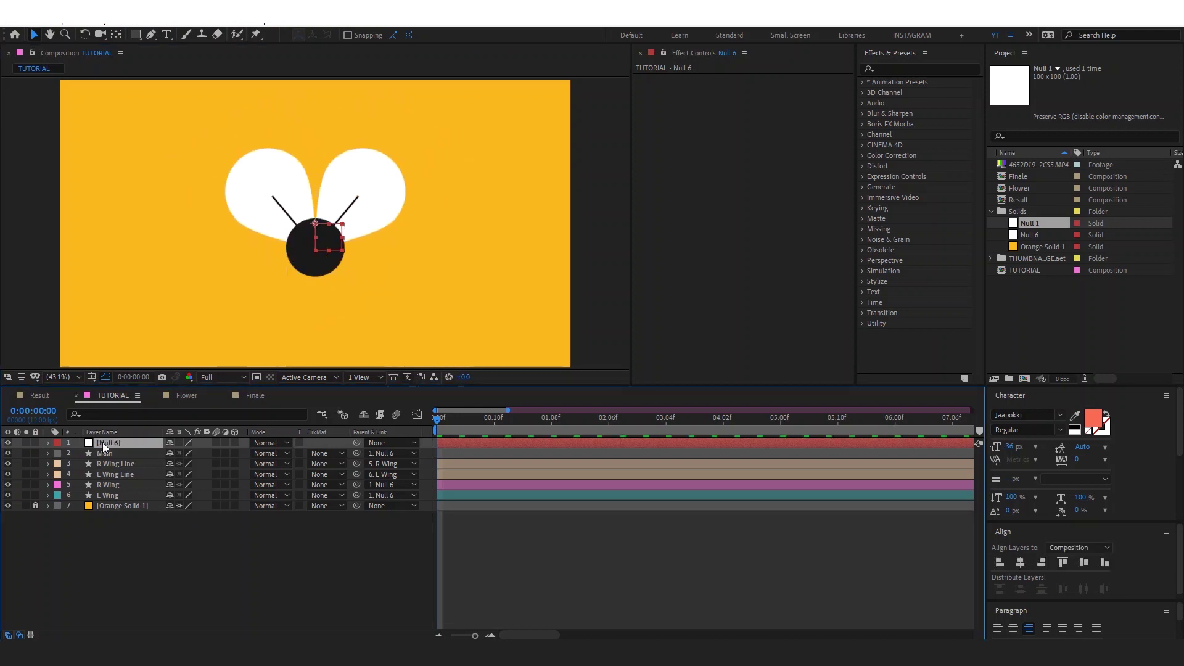
Add a wiggle expression to Null 6's Position and preview the bee drifting.
key(p)
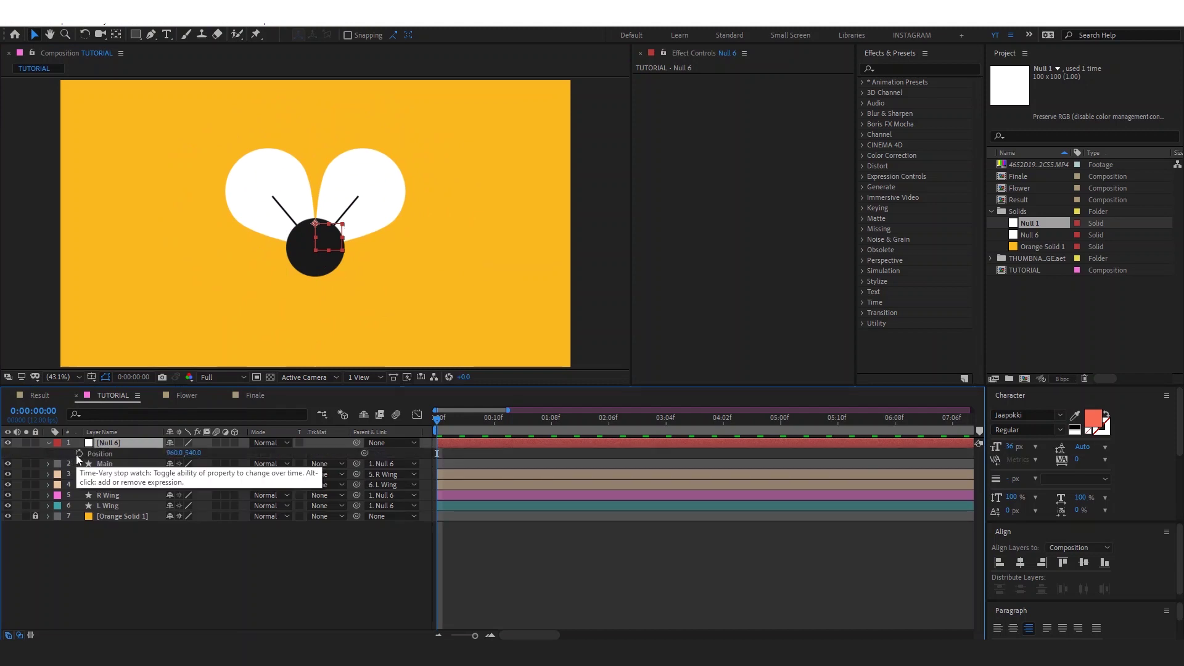
alt+click(79, 454)
text(wig)
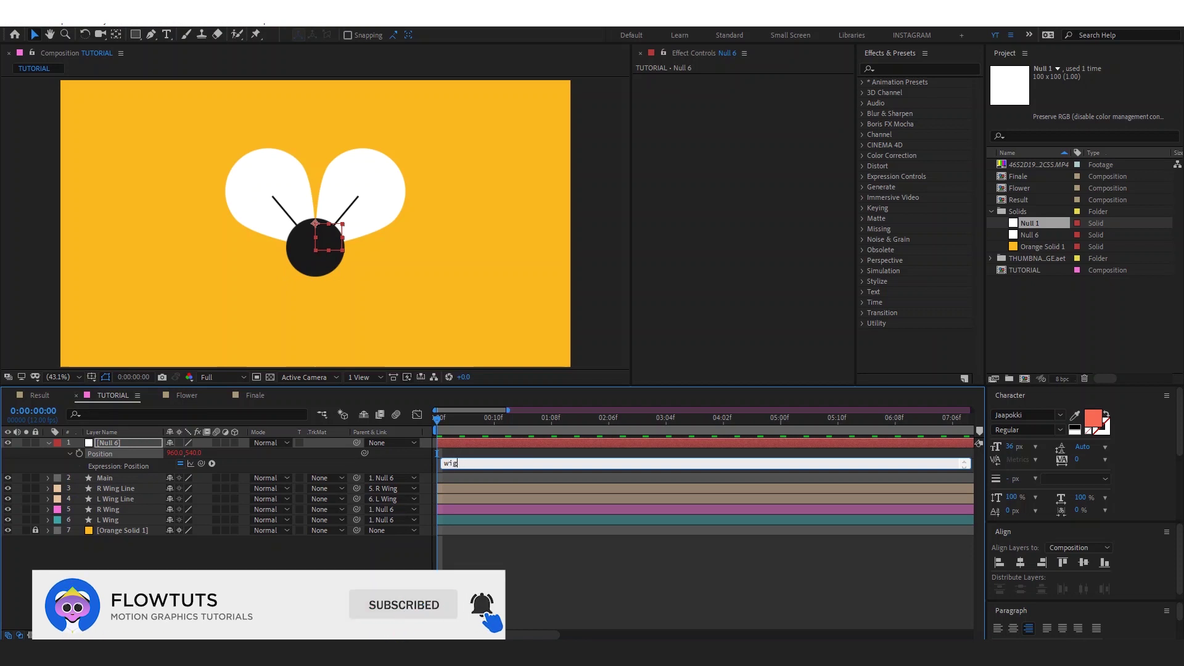
text(gle("1","10)
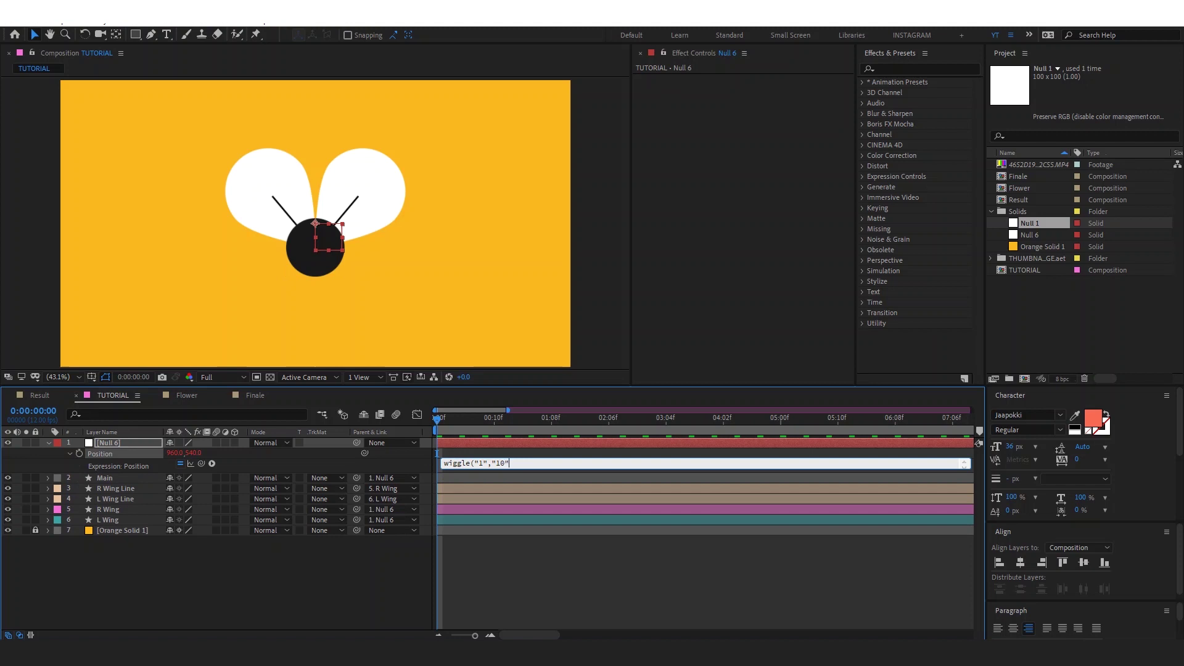
click(380, 555)
key(space)
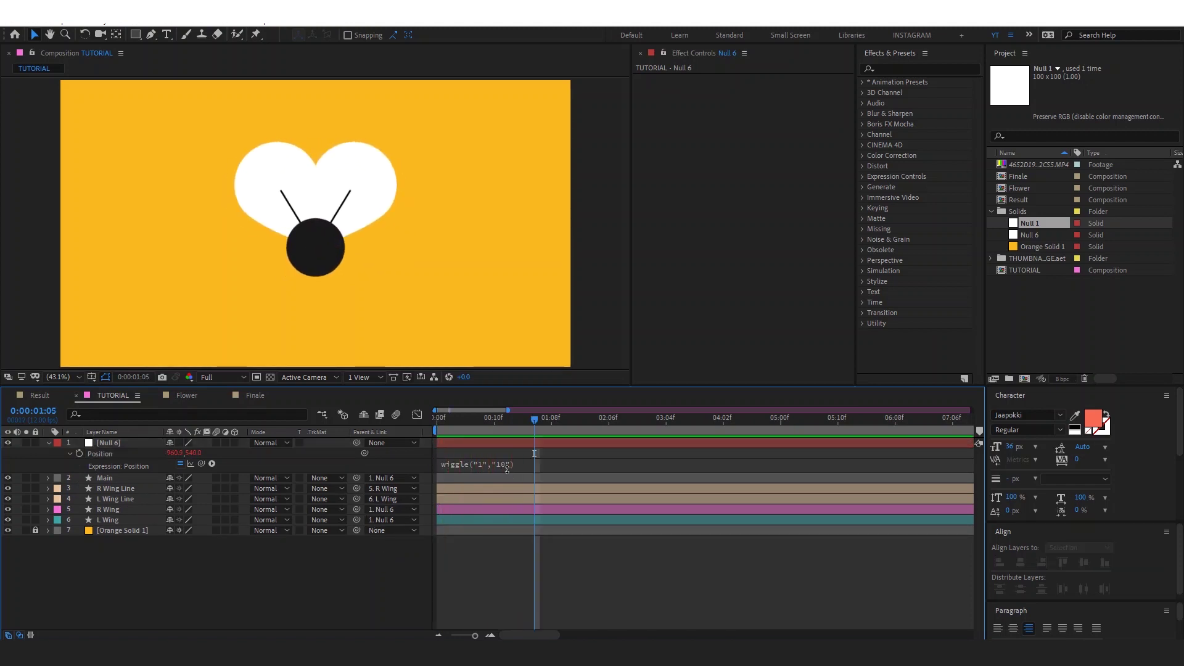
Edit the position wiggle to wiggle("1","100") and replay the preview.
click(504, 462)
click(505, 463)
text(0)
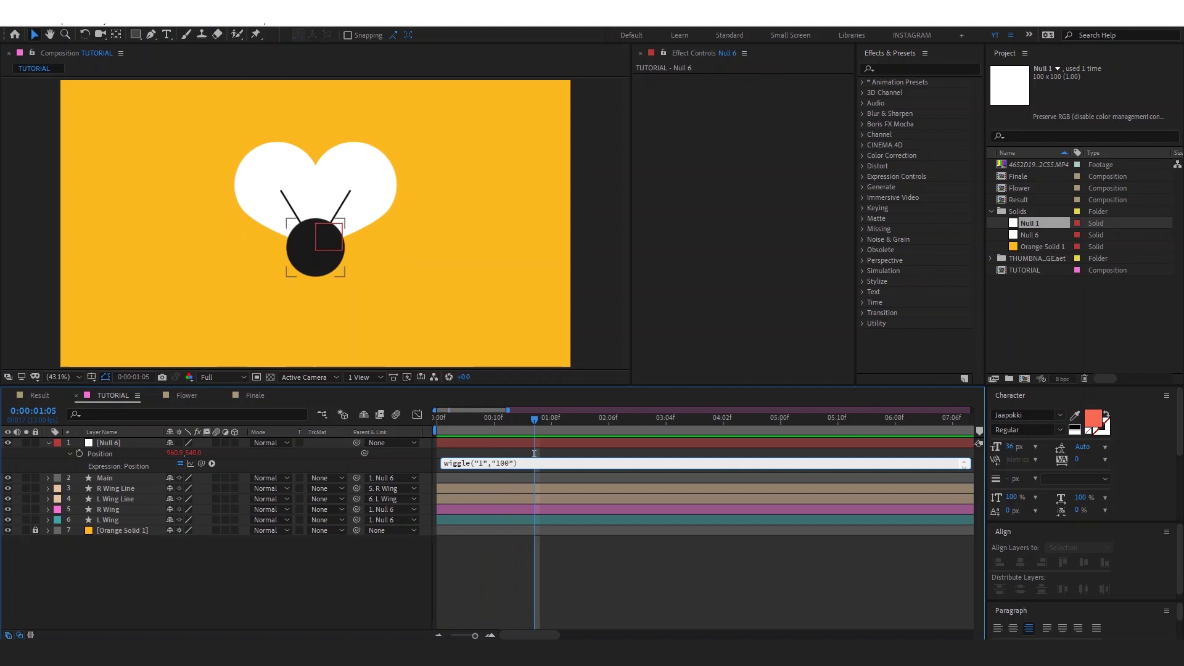
click(391, 562)
key(space)
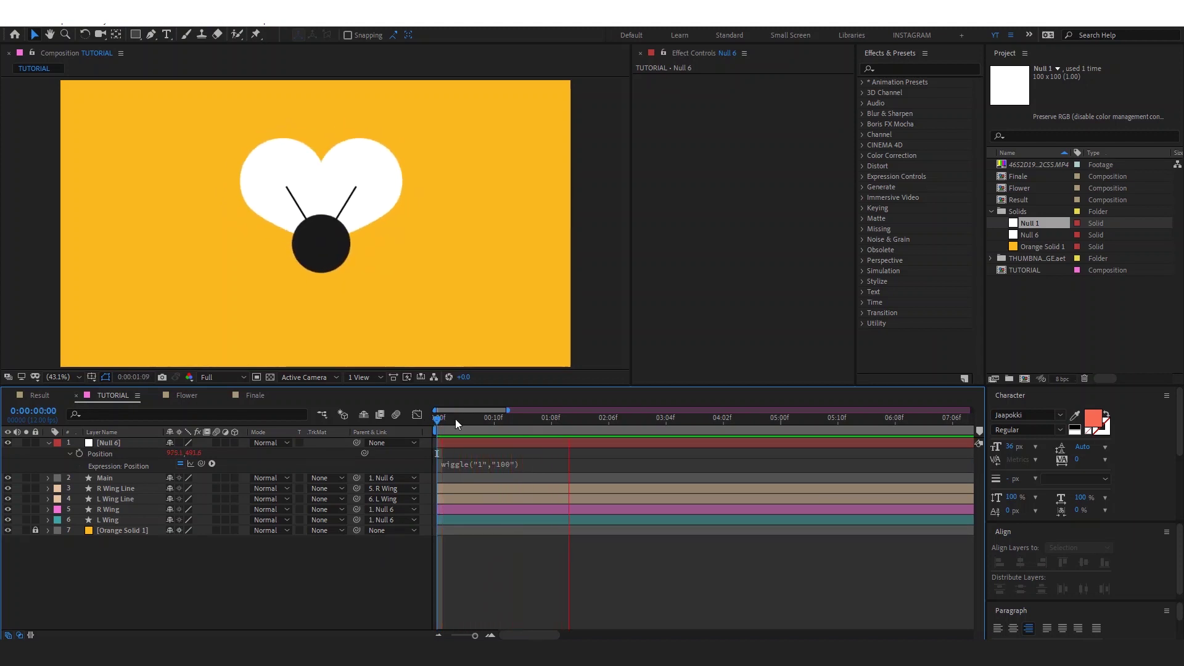
key(space)
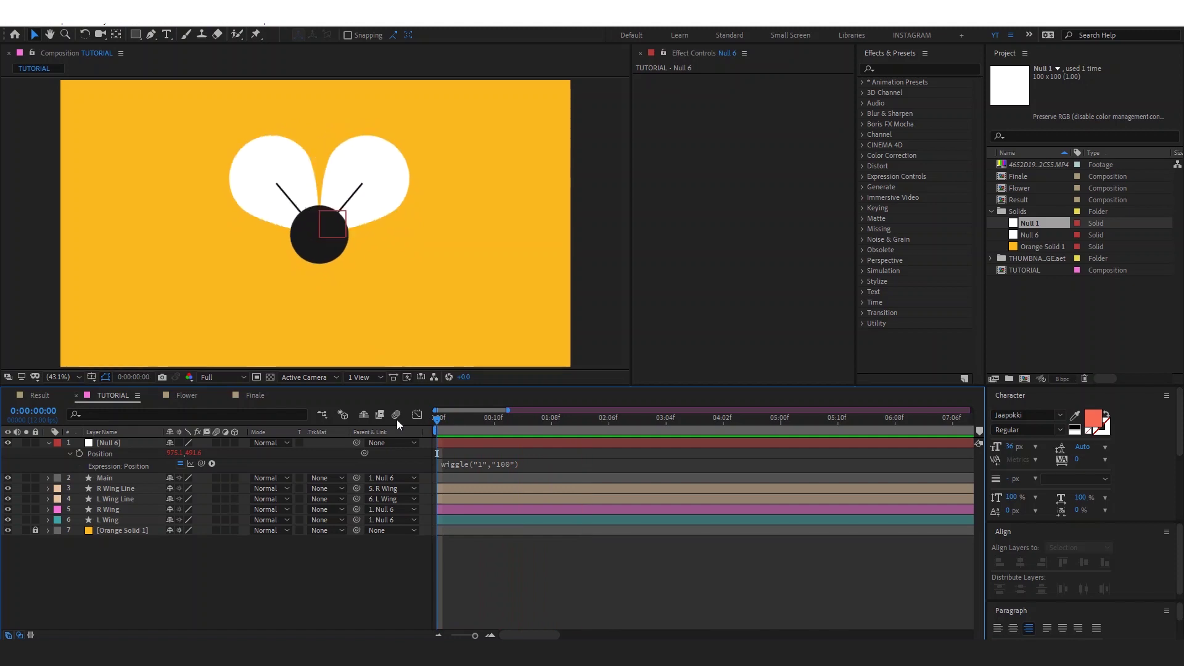
Finish editing the position expression and reveal Null 6's Rotation property.
click(458, 463)
click(112, 552)
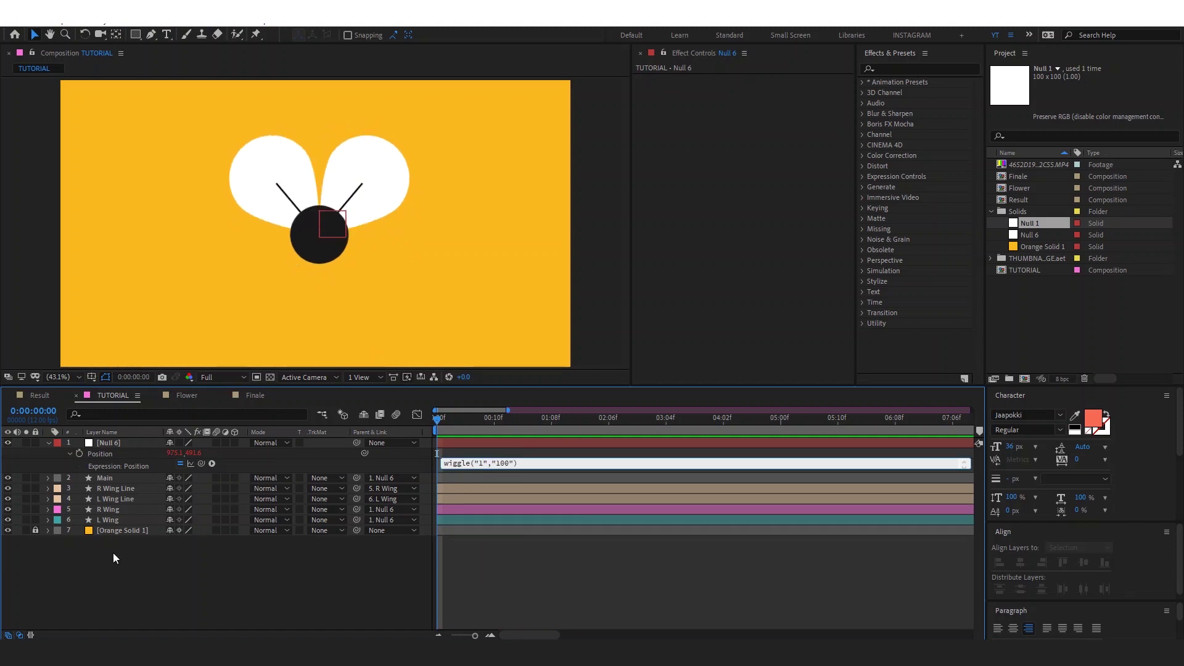
click(103, 442)
key(r)
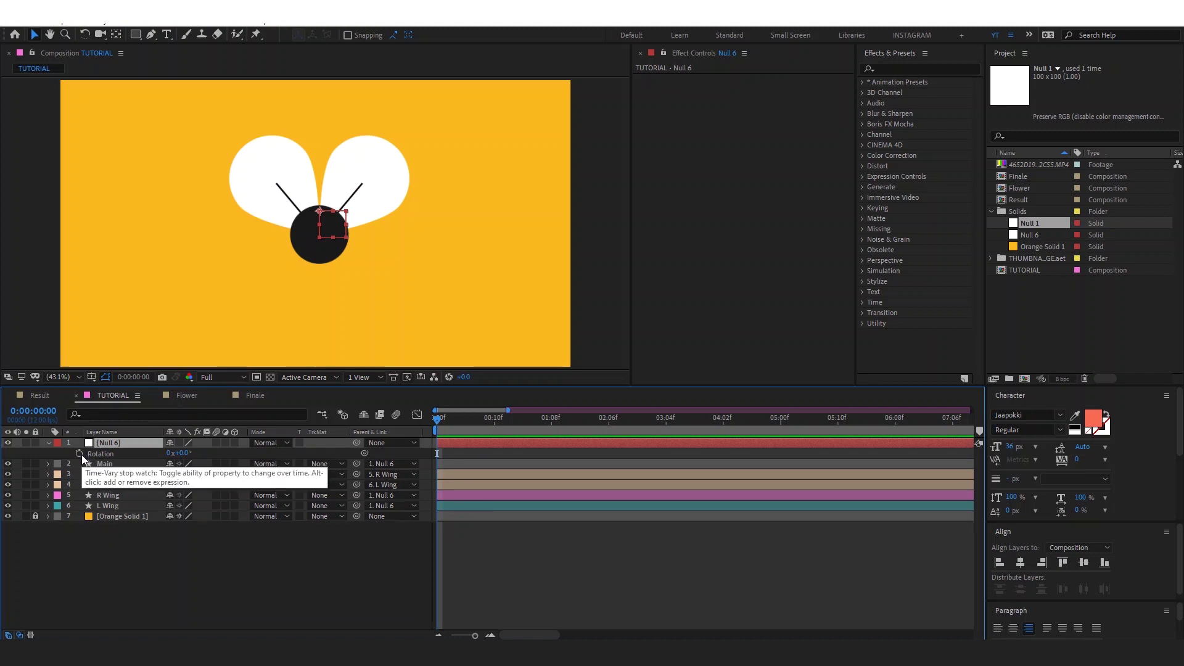
Add wiggle("1","100") as Null 6's rotation expression and preview the bee rotating.
alt+click(80, 454)
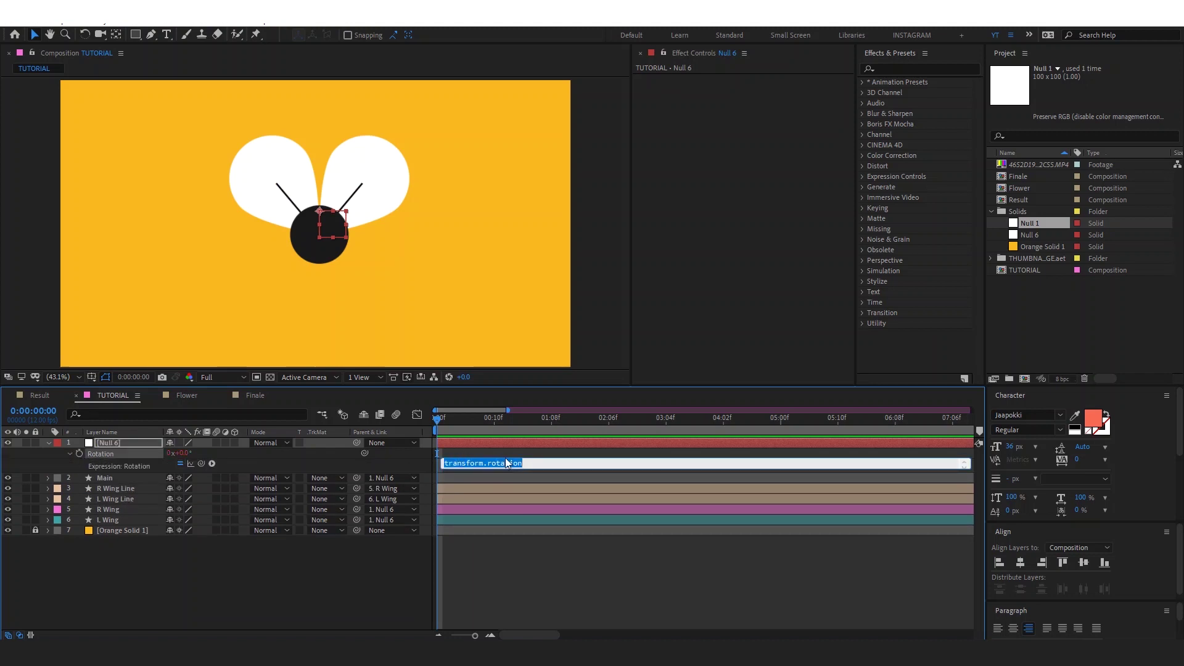
text(wiggle("1","100"))
click(456, 454)
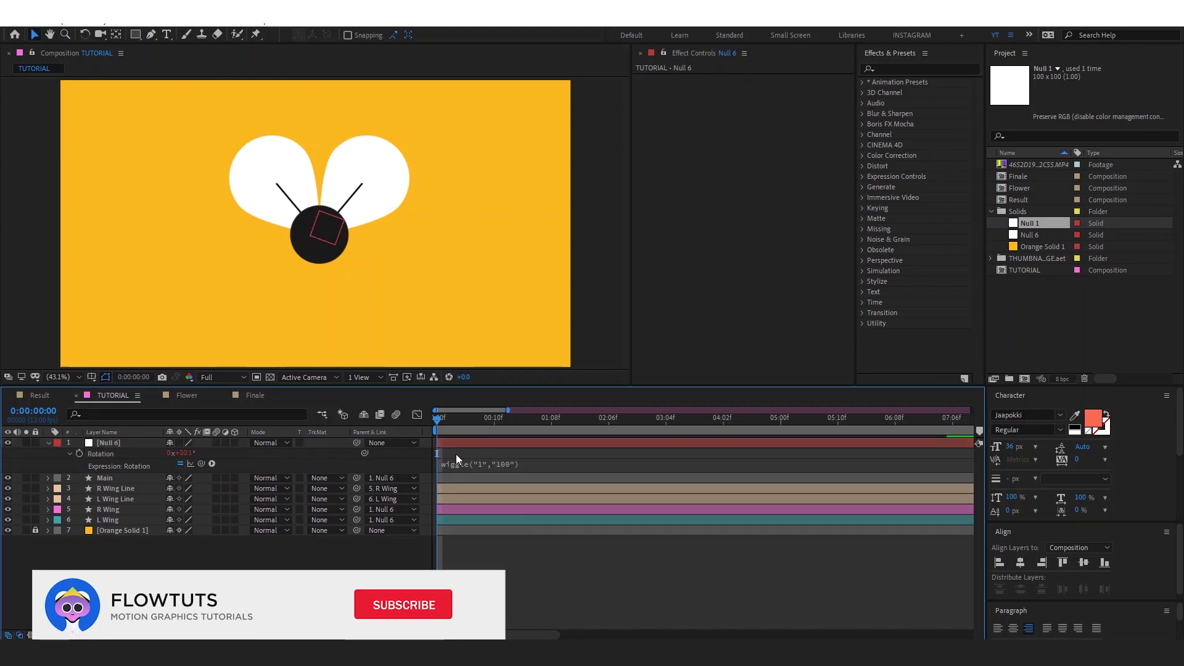
key(space)
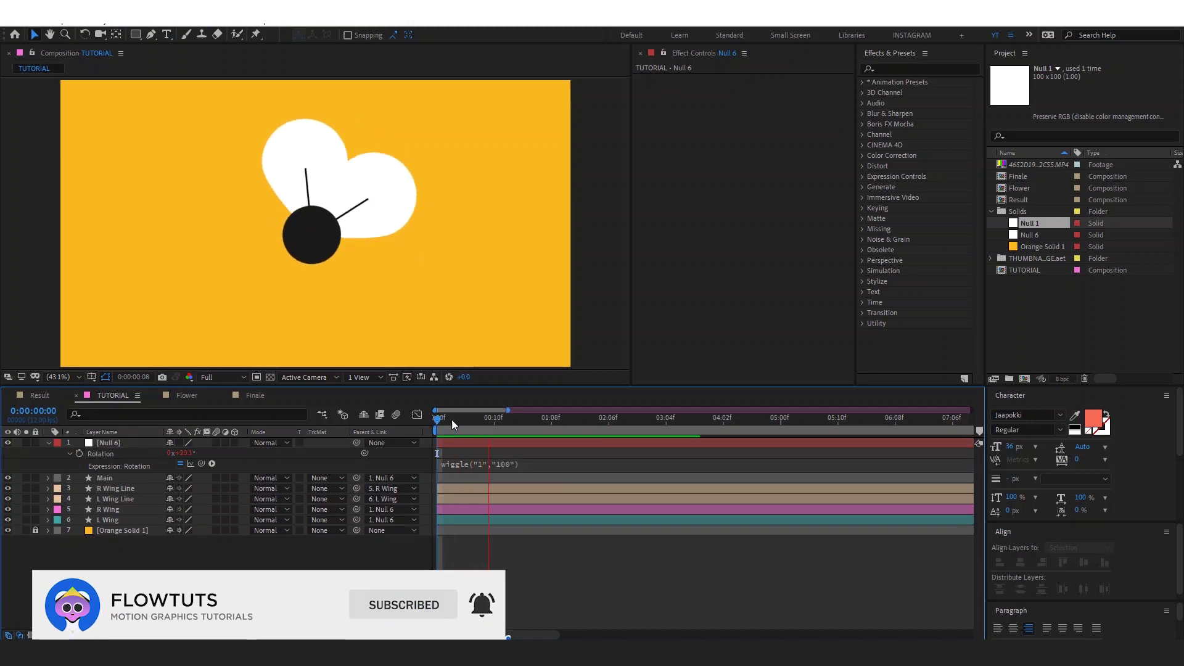
click(473, 421)
Change the rotation wiggle amount to 20 for wiggle("1","20") and preview the gentler tilt.
click(507, 462)
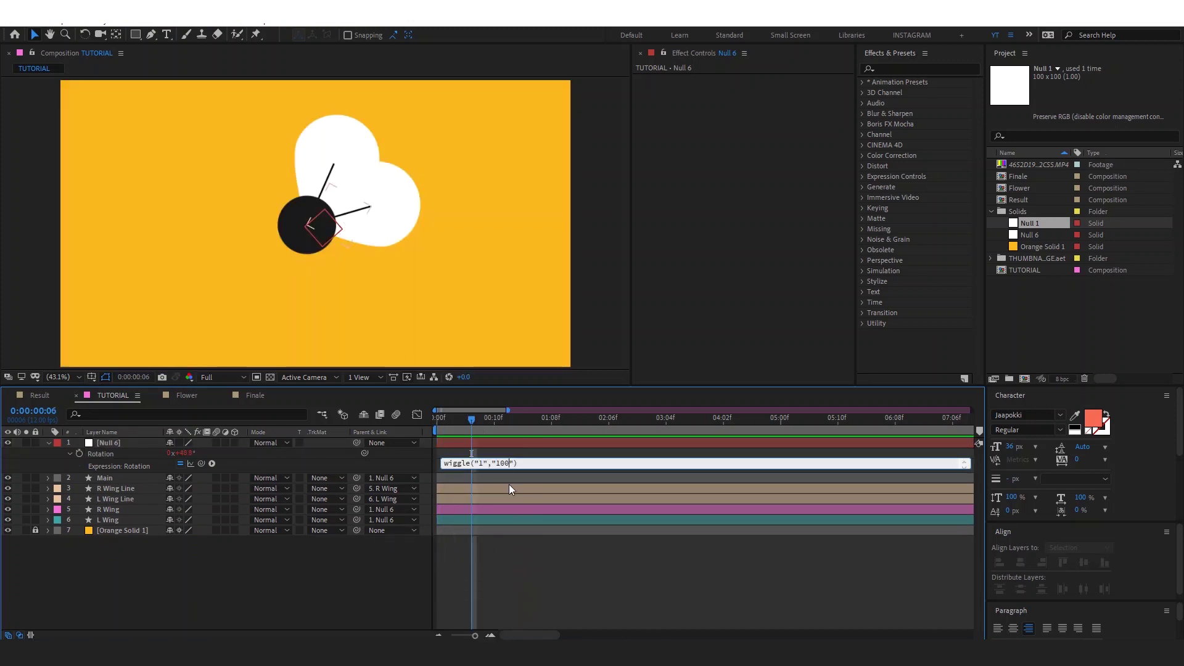
key(BackSpace)
text(20)
click(448, 512)
drag(447, 423, 420, 417)
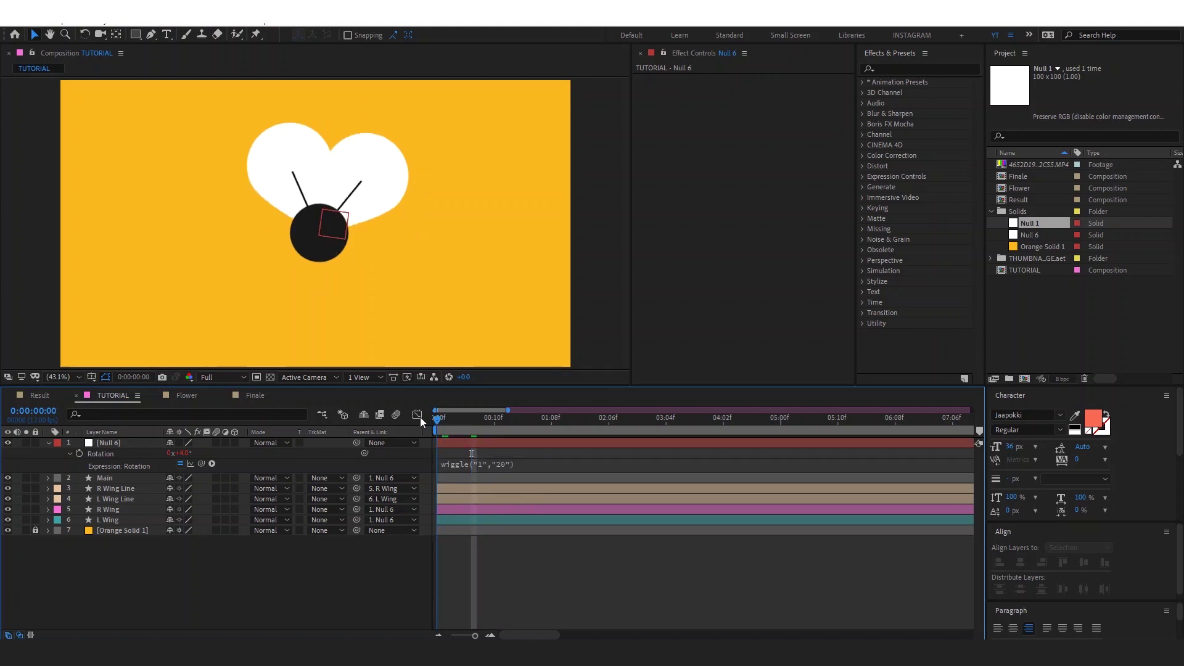
key(space)
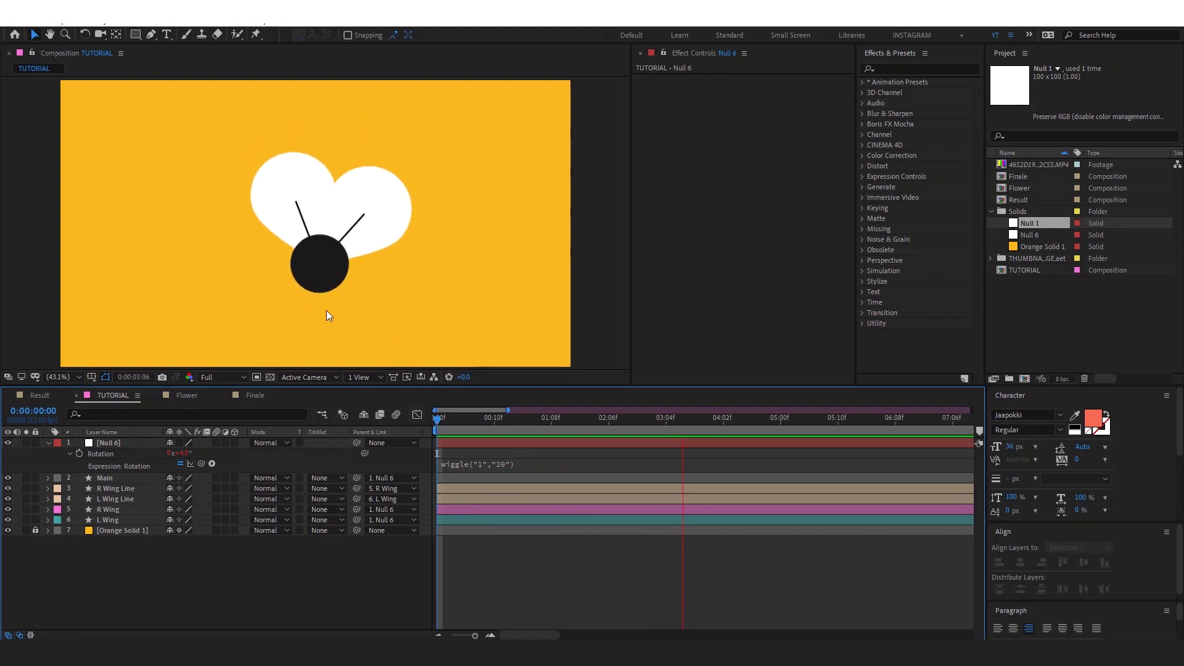
key(space)
key(Page_Down)
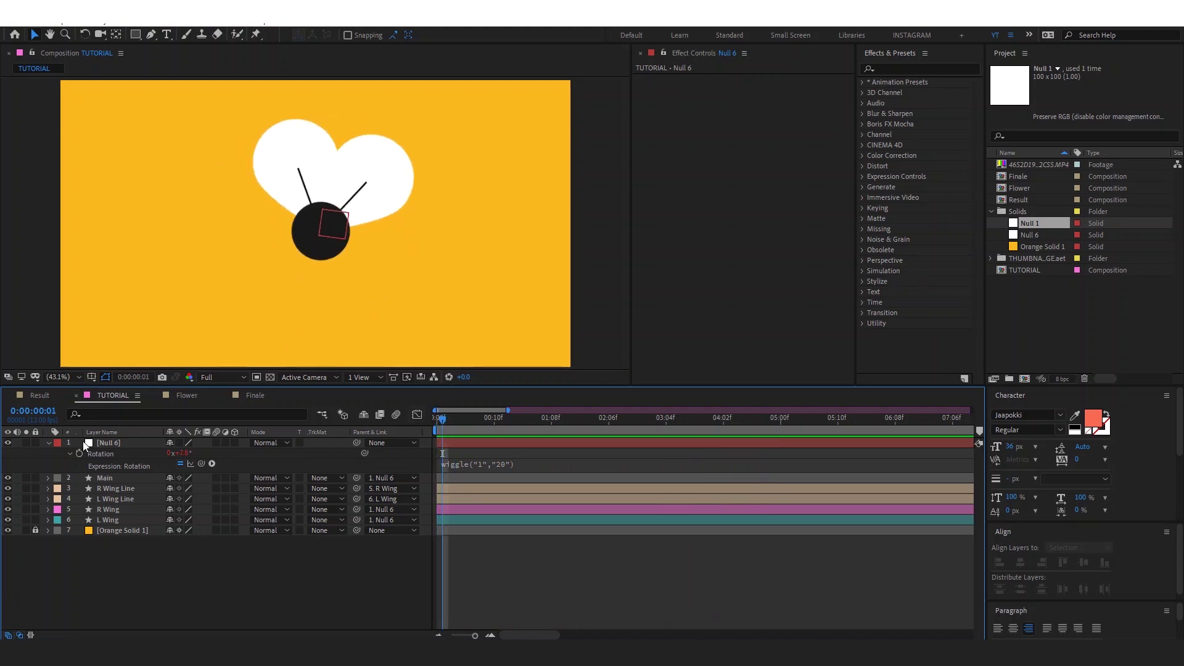
click(48, 442)
Drag the Echo effect from Effects & Presets onto R Wing, paste it onto L Wing, then preview.
click(917, 69)
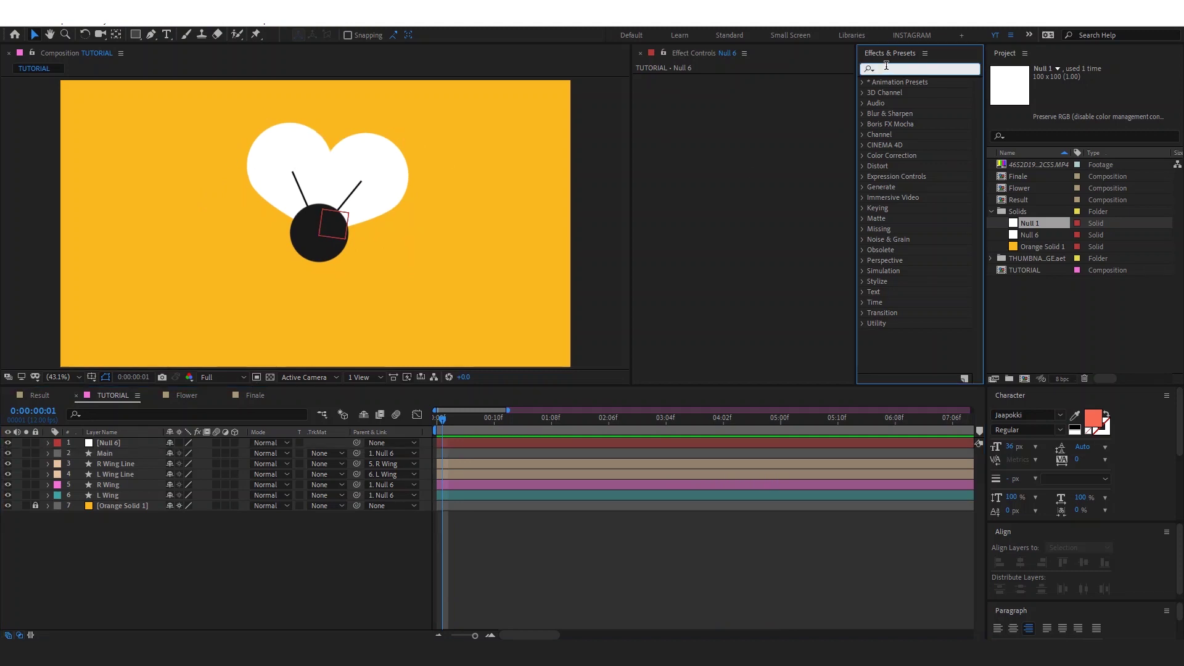
text(echo)
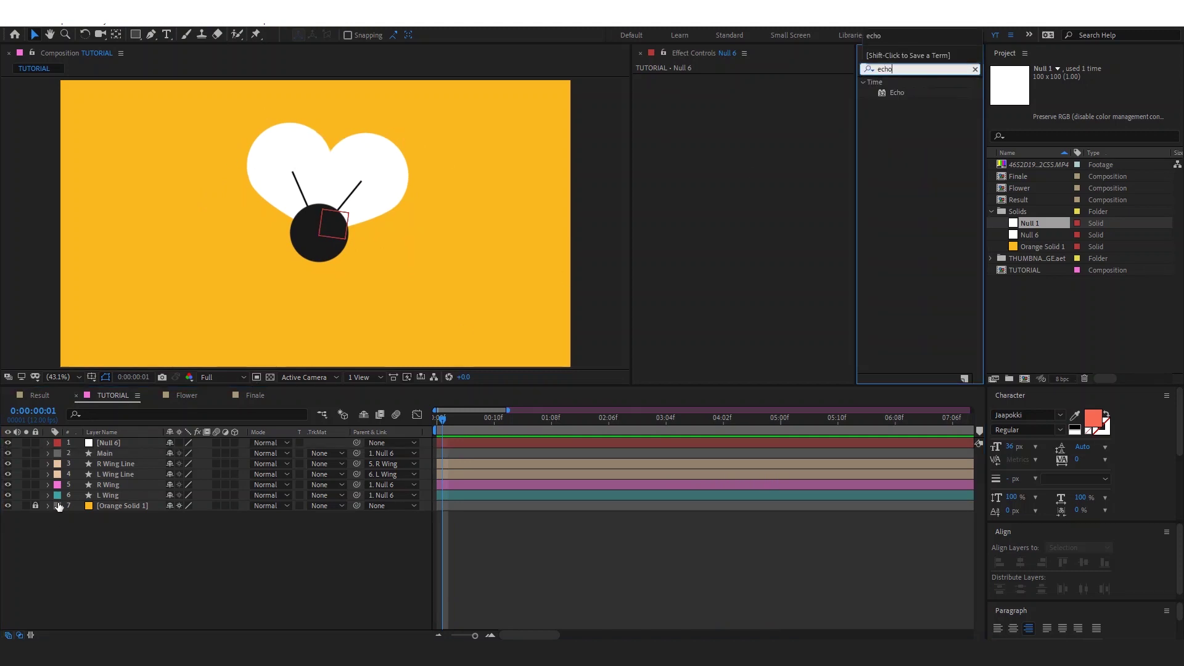
click(108, 496)
drag(899, 94, 114, 485)
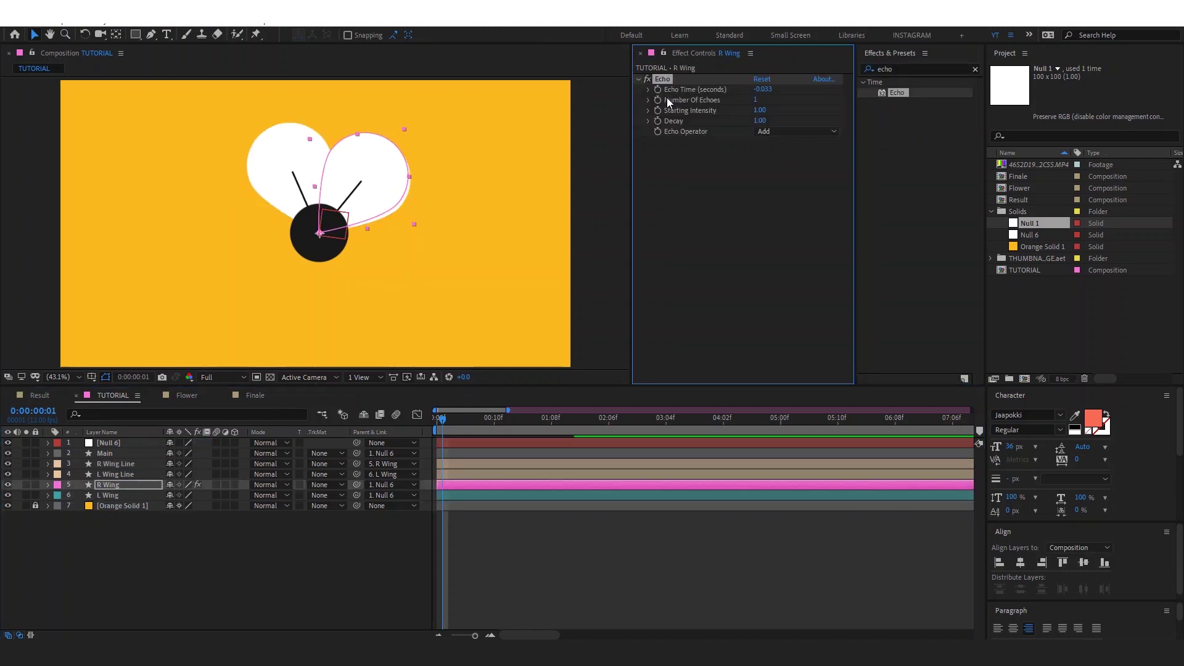
click(111, 496)
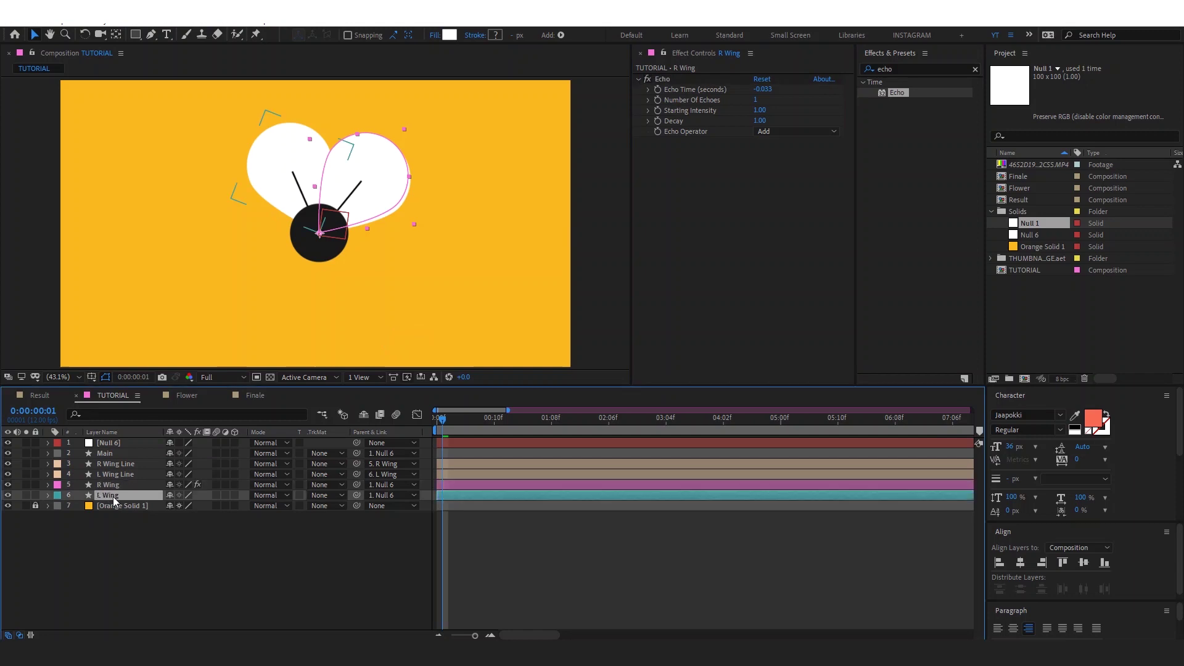
key(ctrl+v)
click(217, 563)
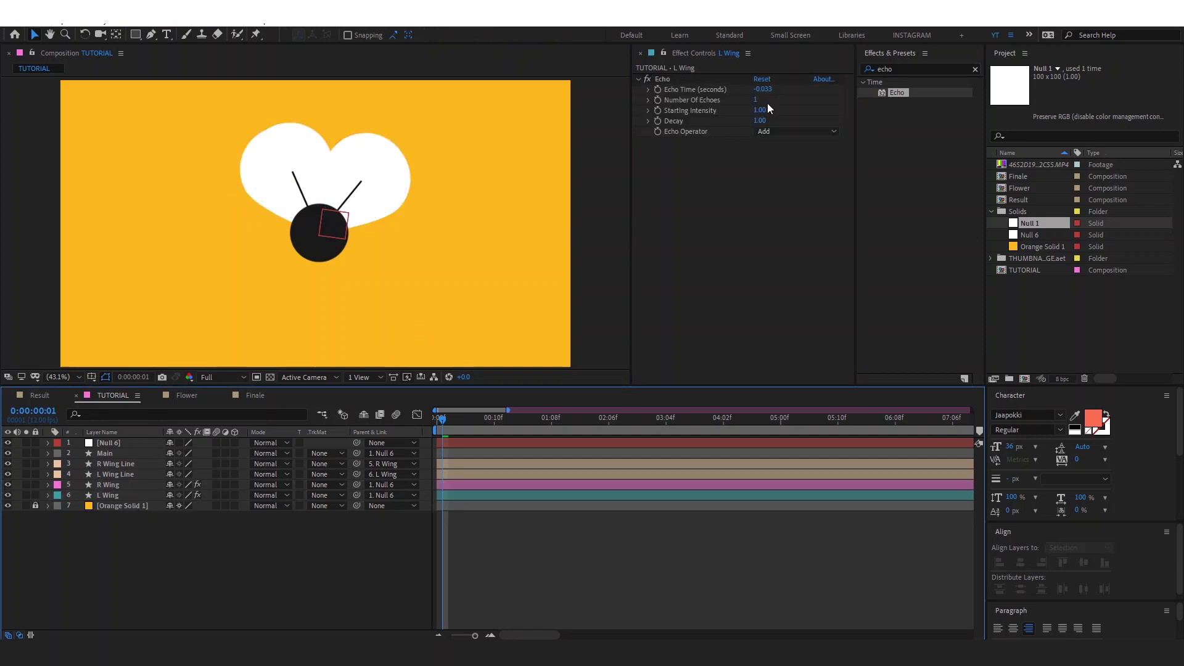
drag(443, 421, 427, 418)
key(space)
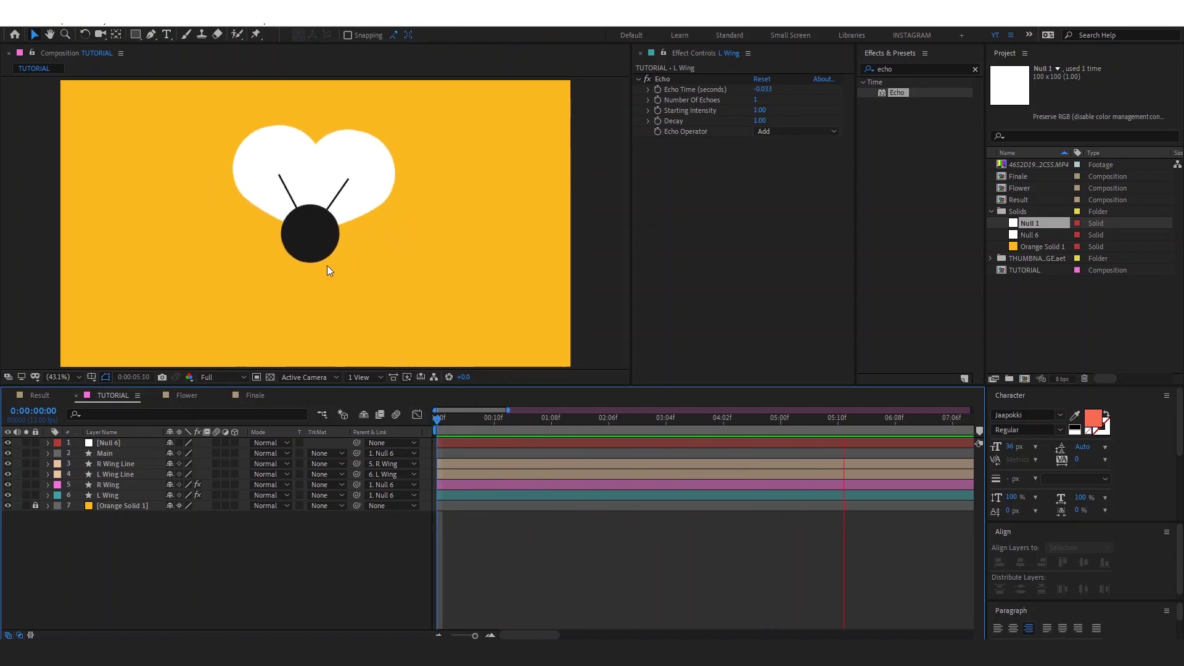
Switch to the Result composition to view the finished bee on orange.
click(257, 398)
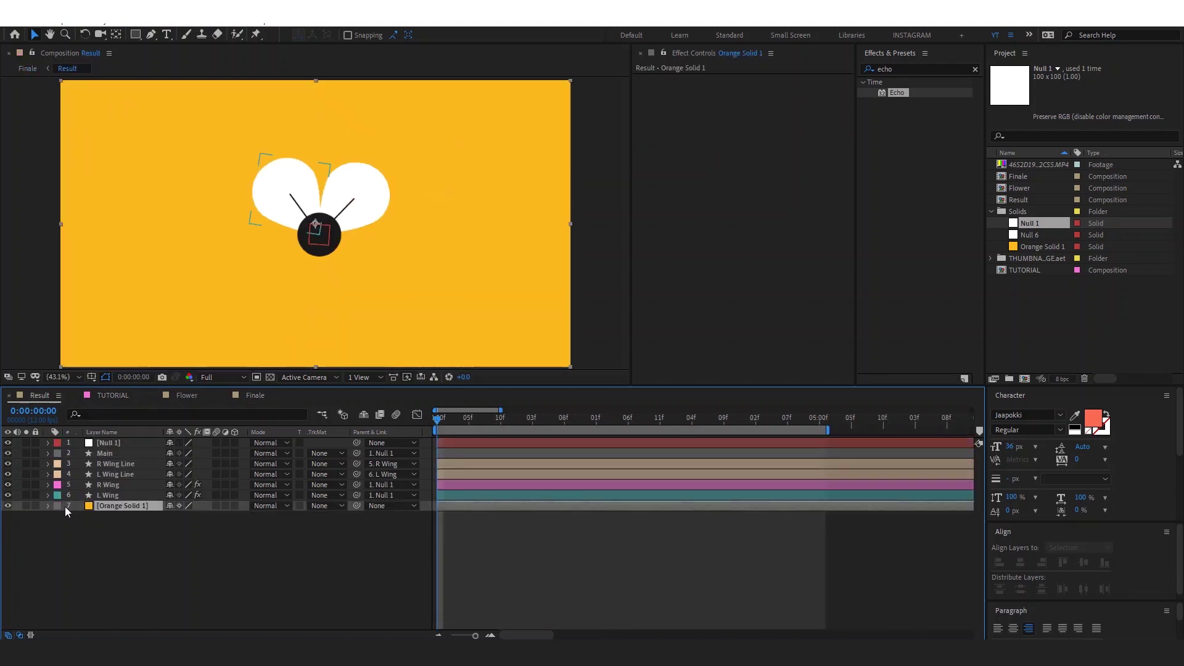